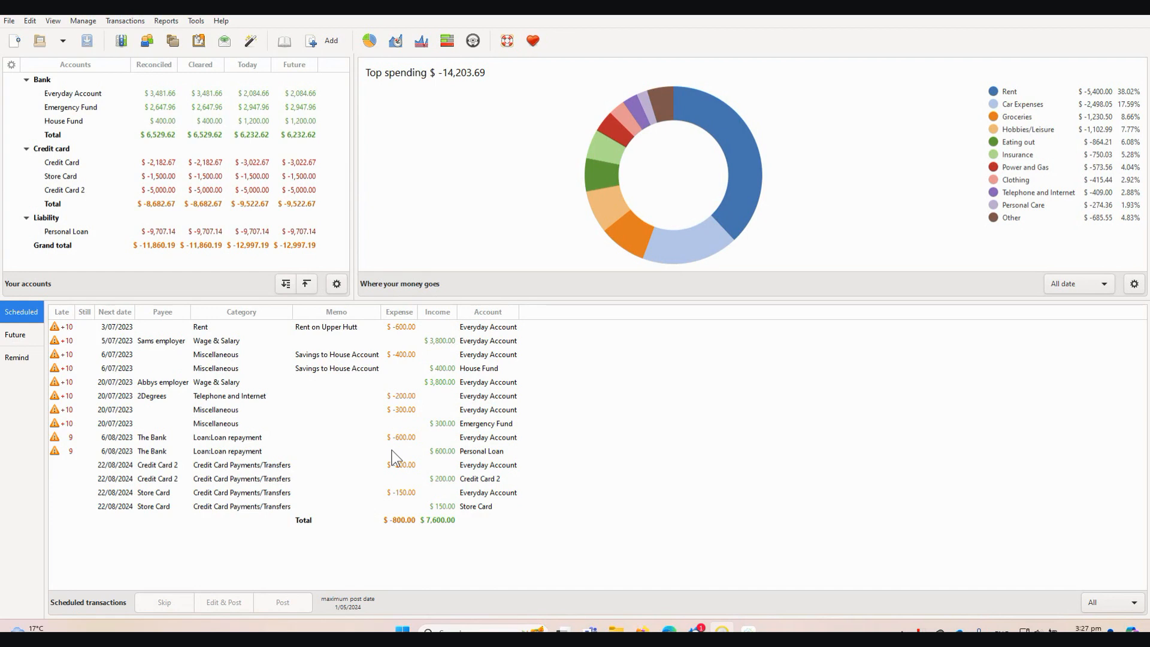
Open the manager for scheduled and template transactions
{"action": "left_click", "coordinate": [159, 386]}
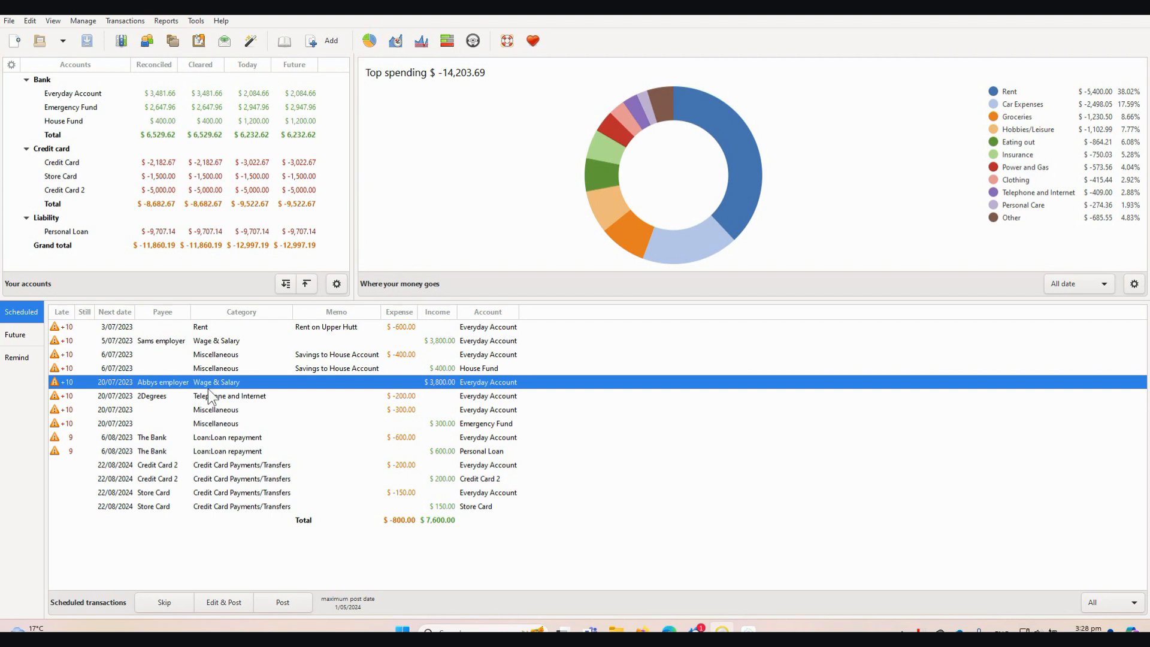
{"action": "left_click", "coordinate": [84, 23]}
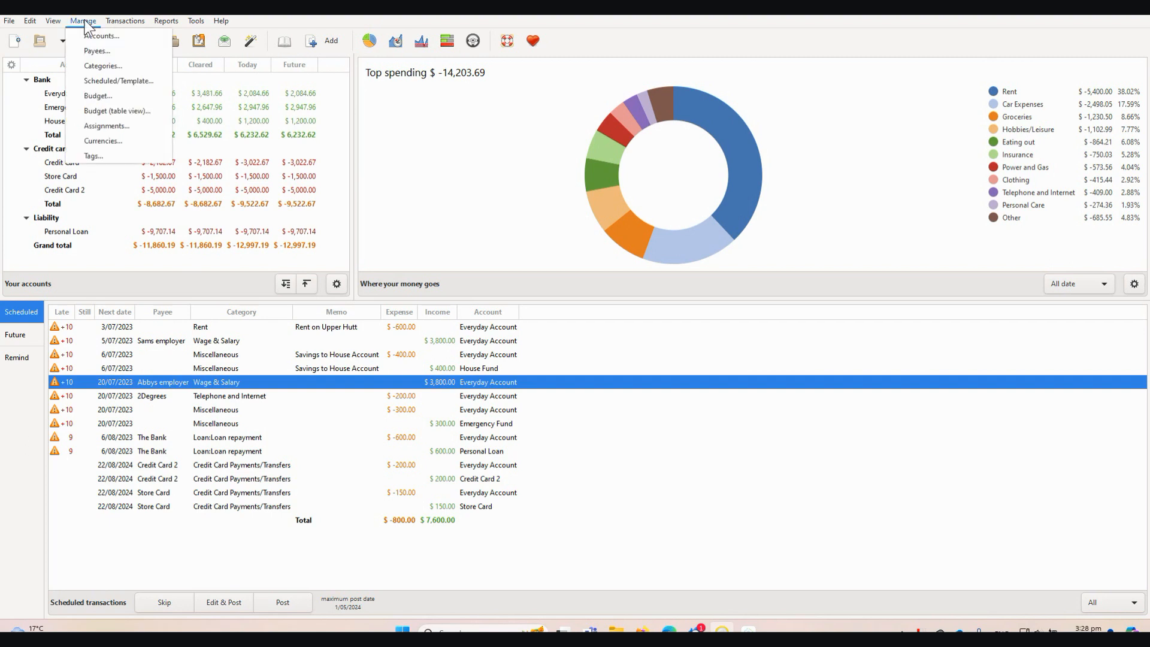
{"action": "left_click", "coordinate": [104, 83]}
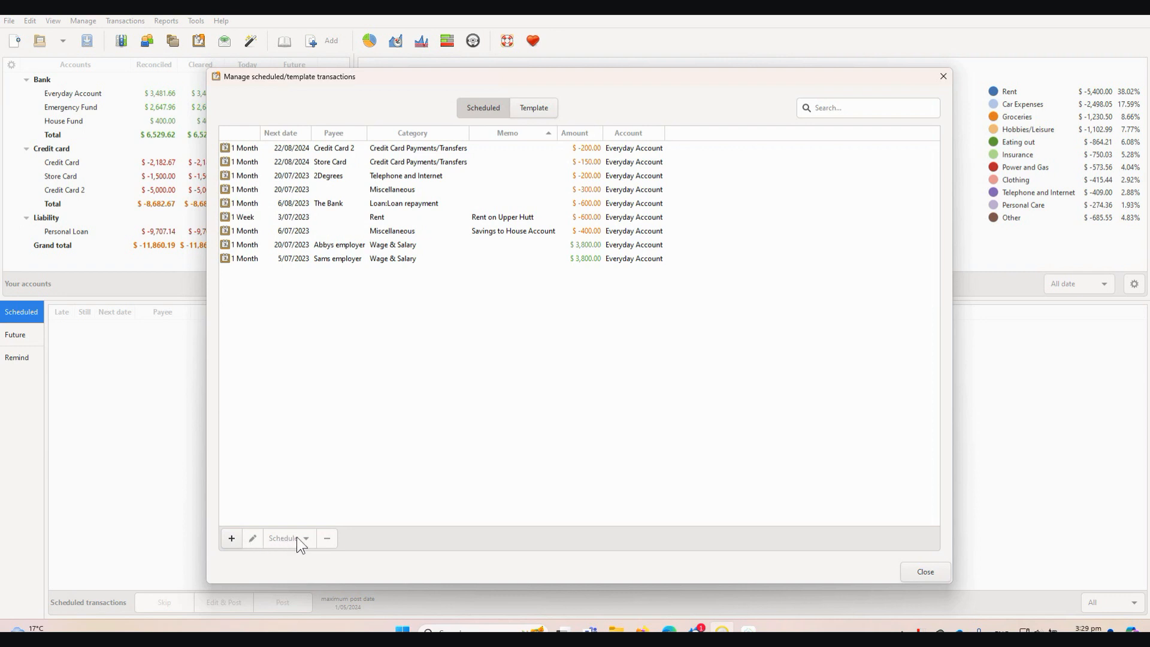
Examine the managed transactions with the scheduled and template filters switched on and off
{"action": "left_click", "coordinate": [292, 163]}
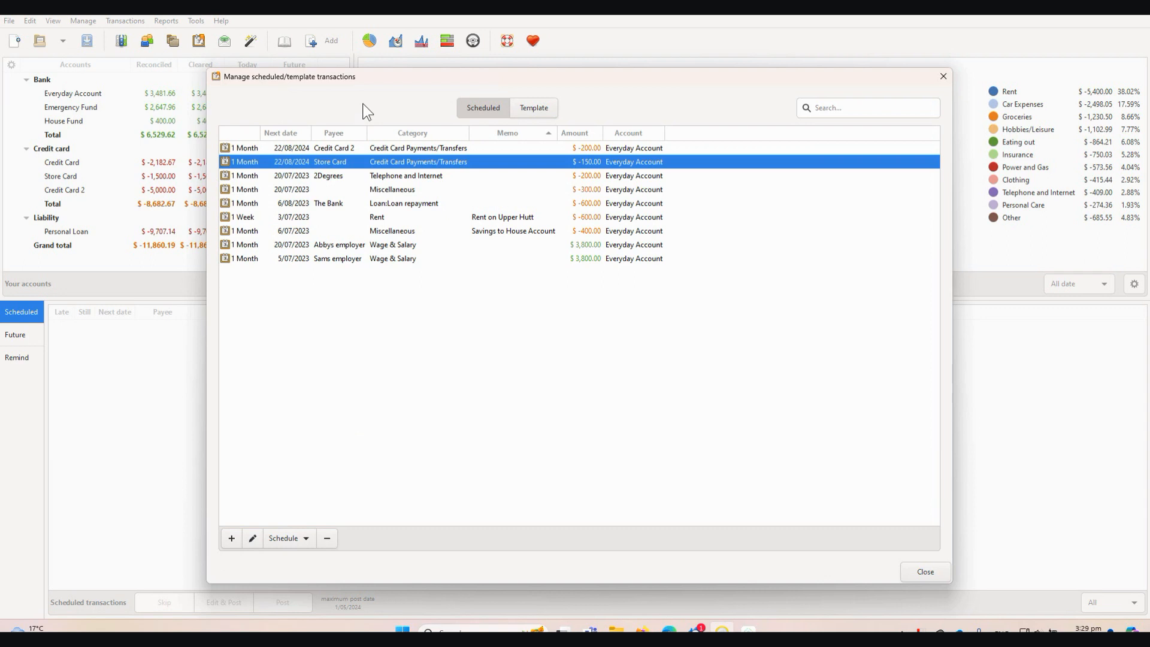
{"action": "left_click", "coordinate": [537, 111]}
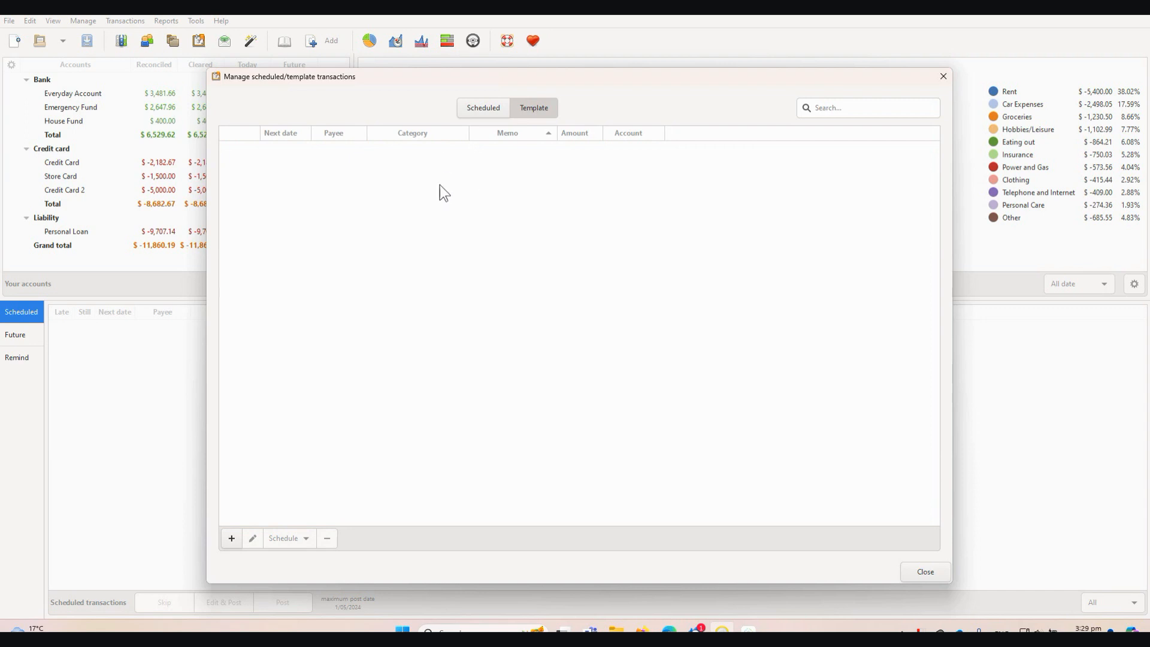
{"action": "left_click", "coordinate": [479, 110]}
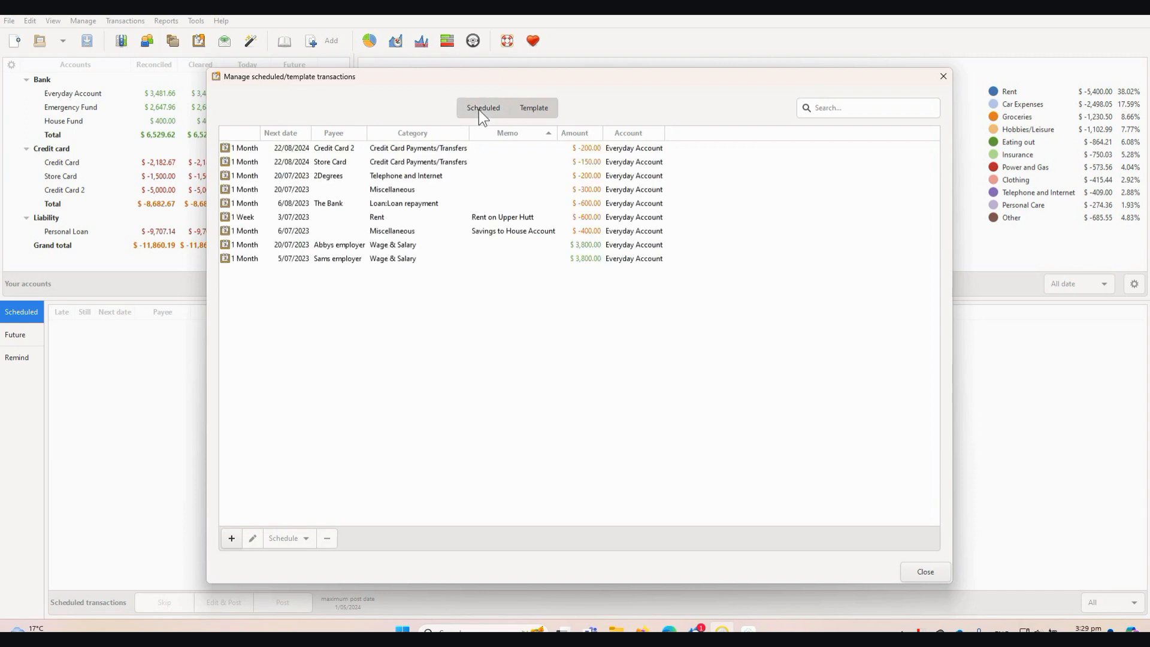
{"action": "left_click", "coordinate": [541, 111]}
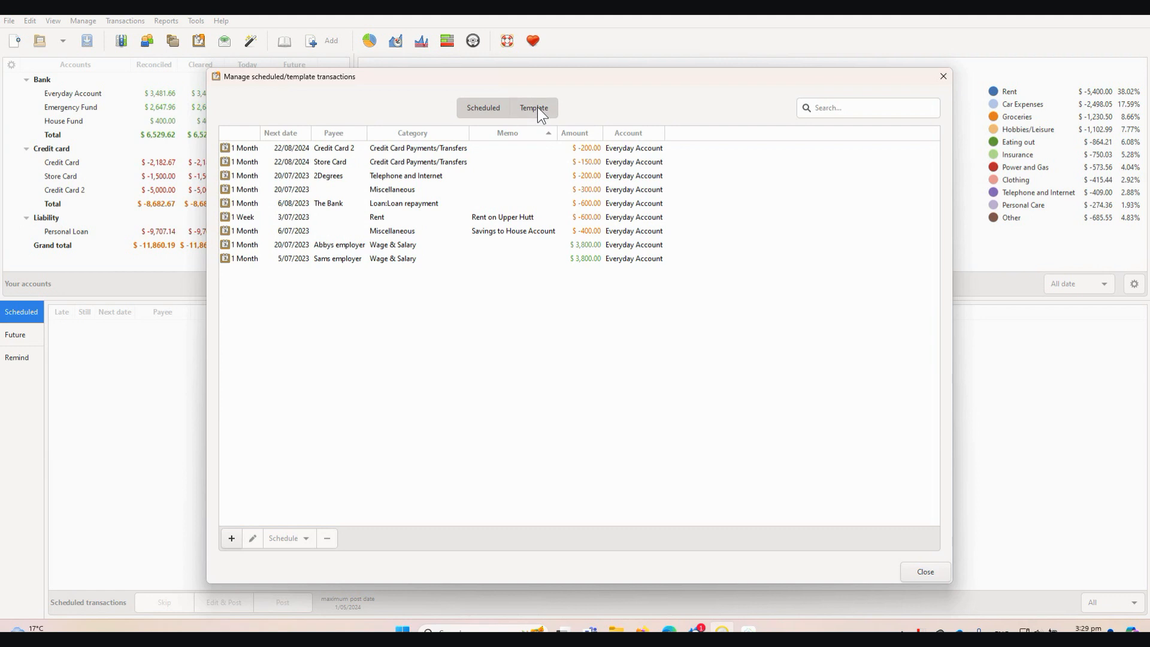
Start a new expense template with an amount of 600.00 from the Everyday Account, leaving it without splits
{"action": "left_click", "coordinate": [231, 538]}
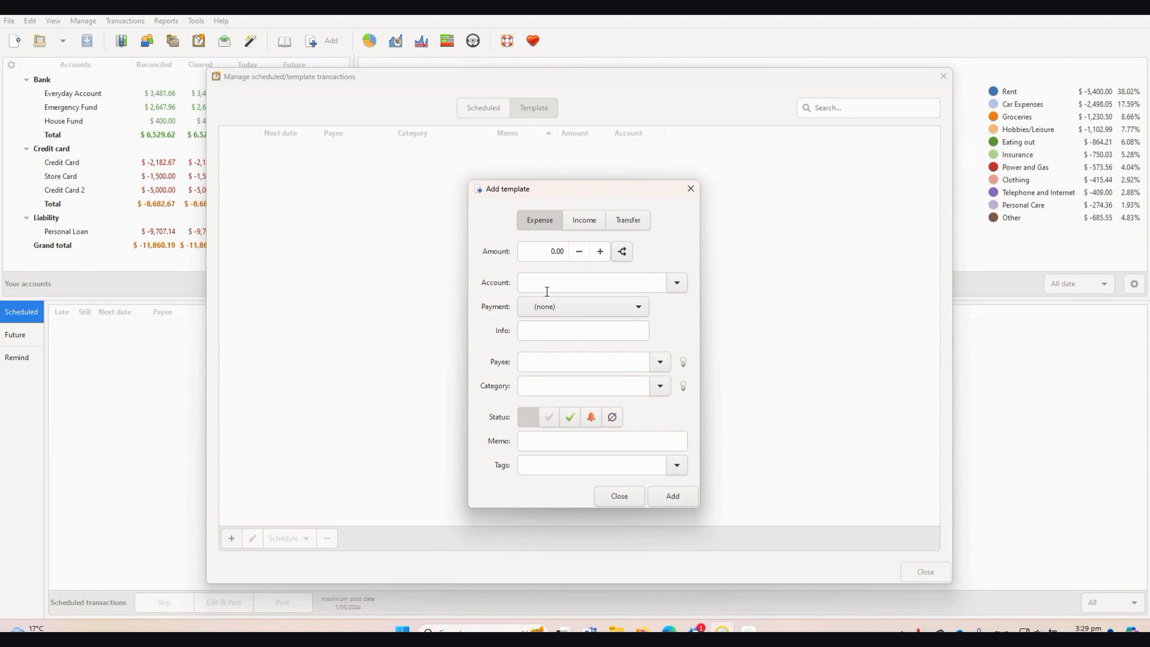
{"action": "left_click", "coordinate": [547, 252]}
{"action": "type", "text": "60"}
{"action": "left_click", "coordinate": [623, 251]}
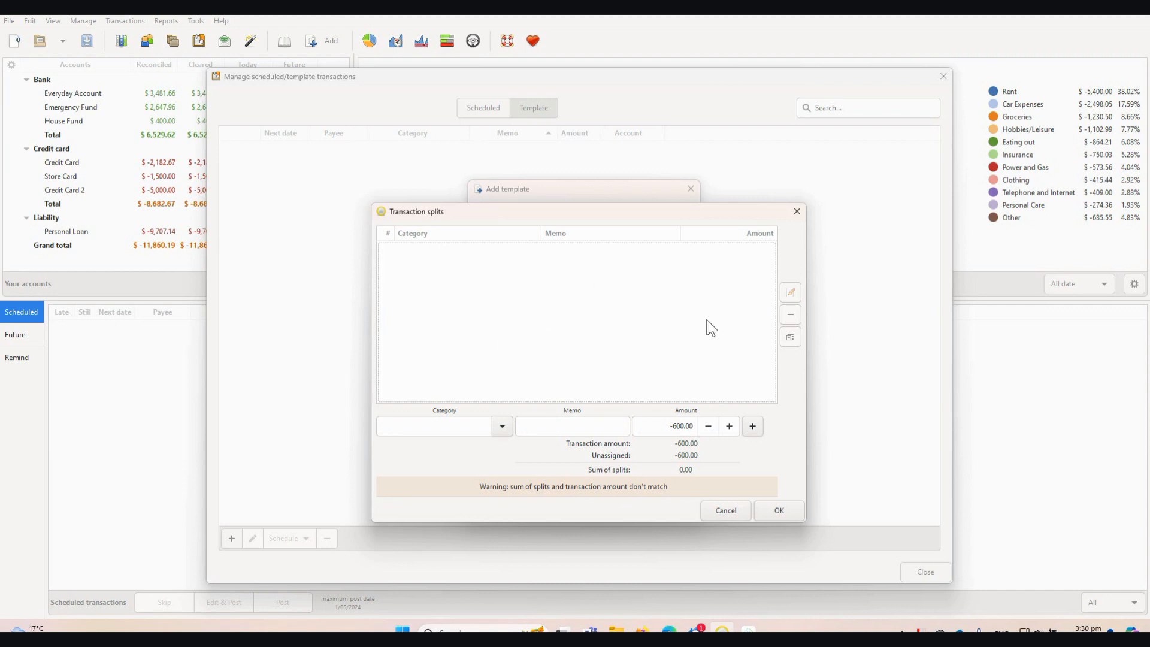
{"action": "left_click", "coordinate": [728, 512]}
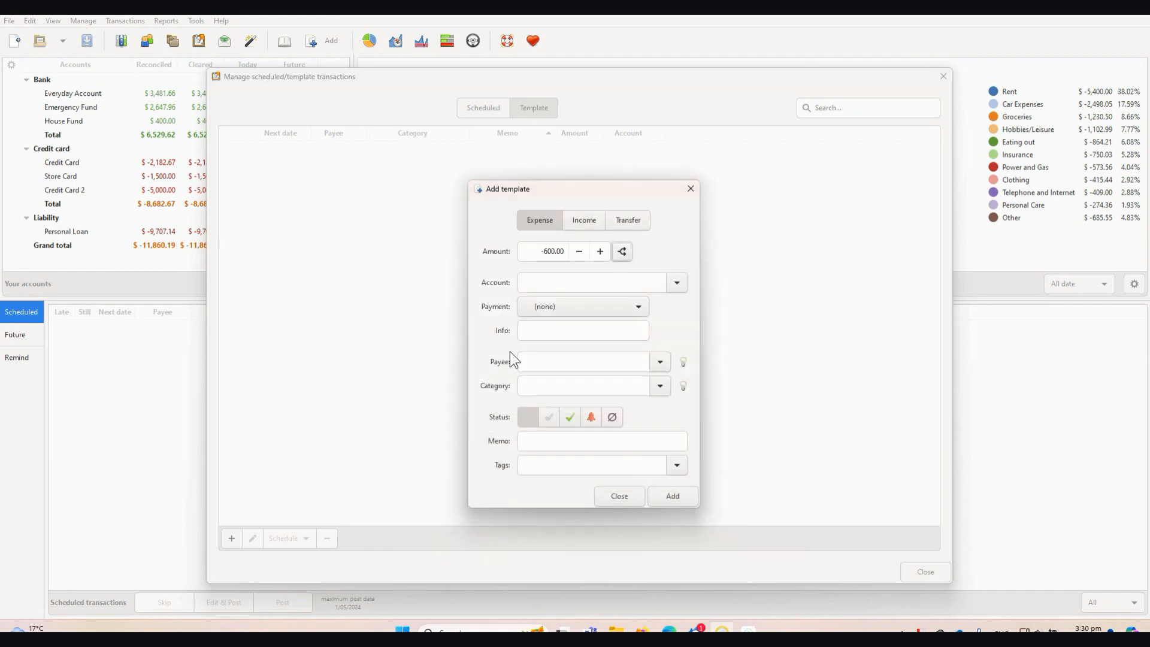
{"action": "left_click", "coordinate": [545, 284]}
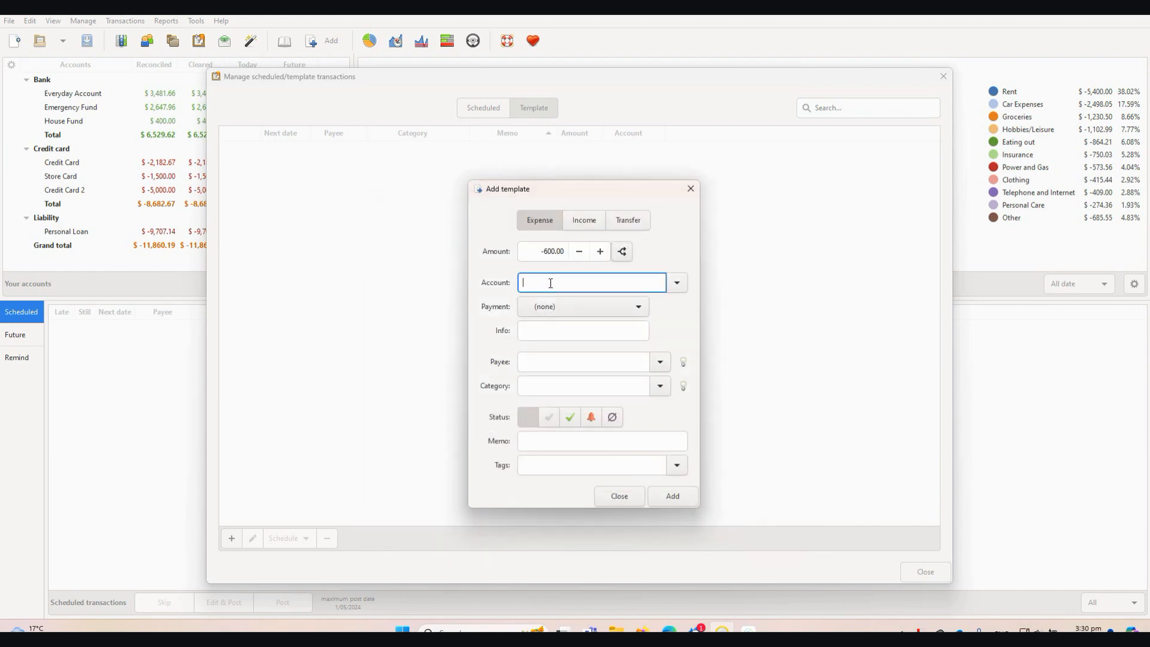
{"action": "left_click", "coordinate": [676, 283]}
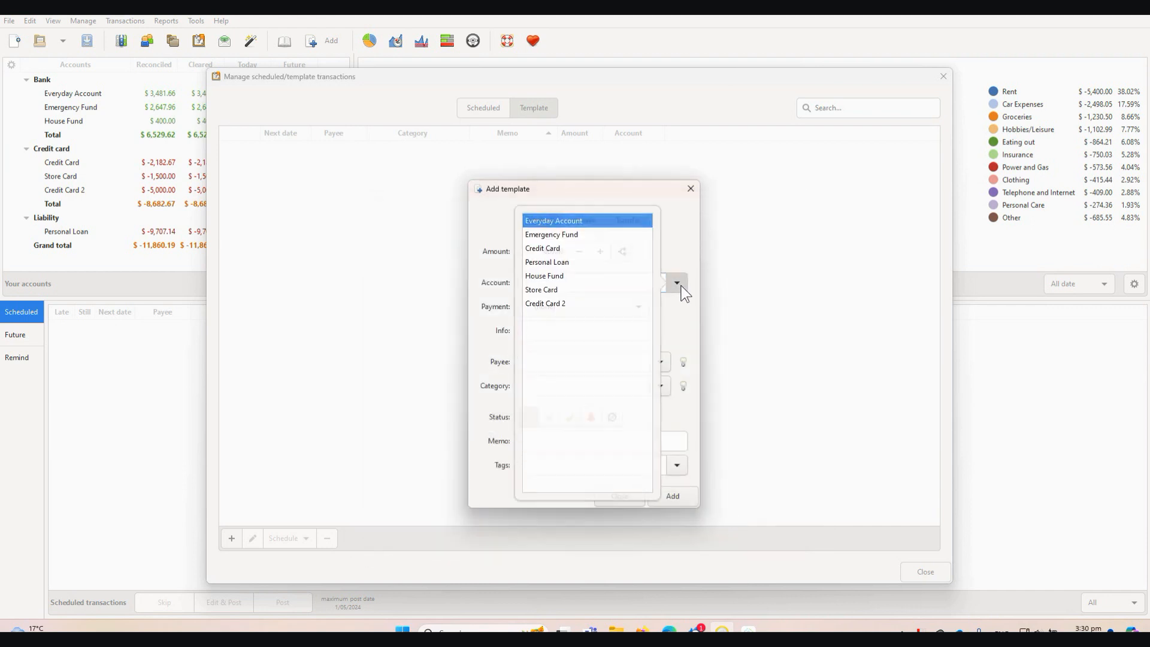
{"action": "left_click", "coordinate": [555, 223]}
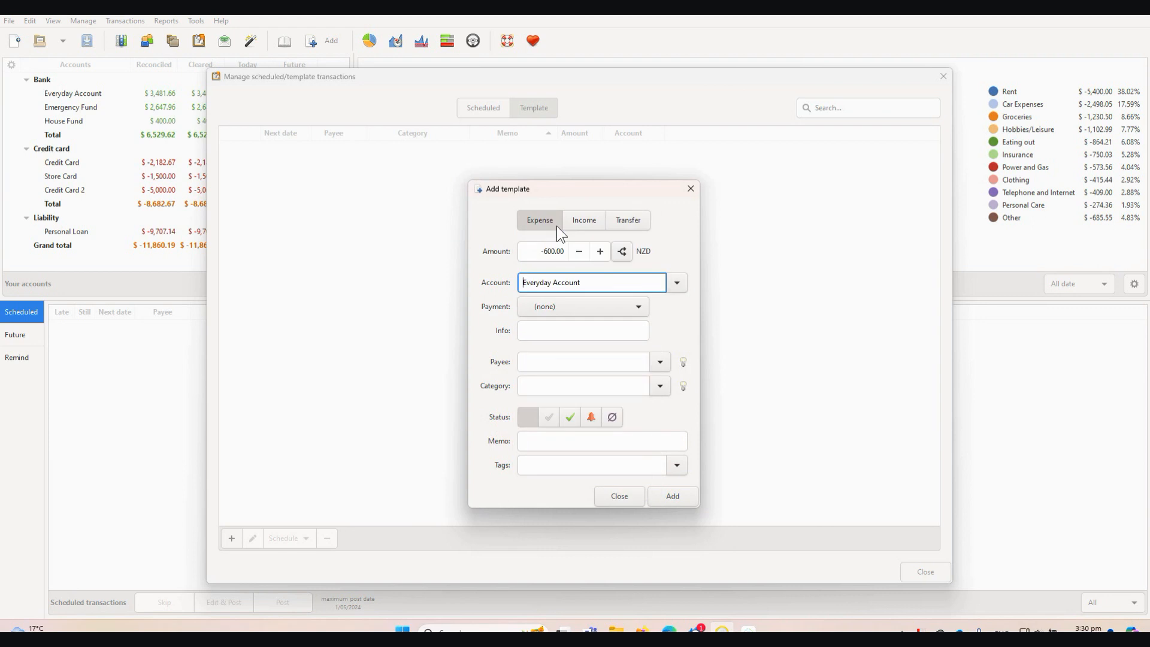
{"action": "left_click", "coordinate": [567, 307]}
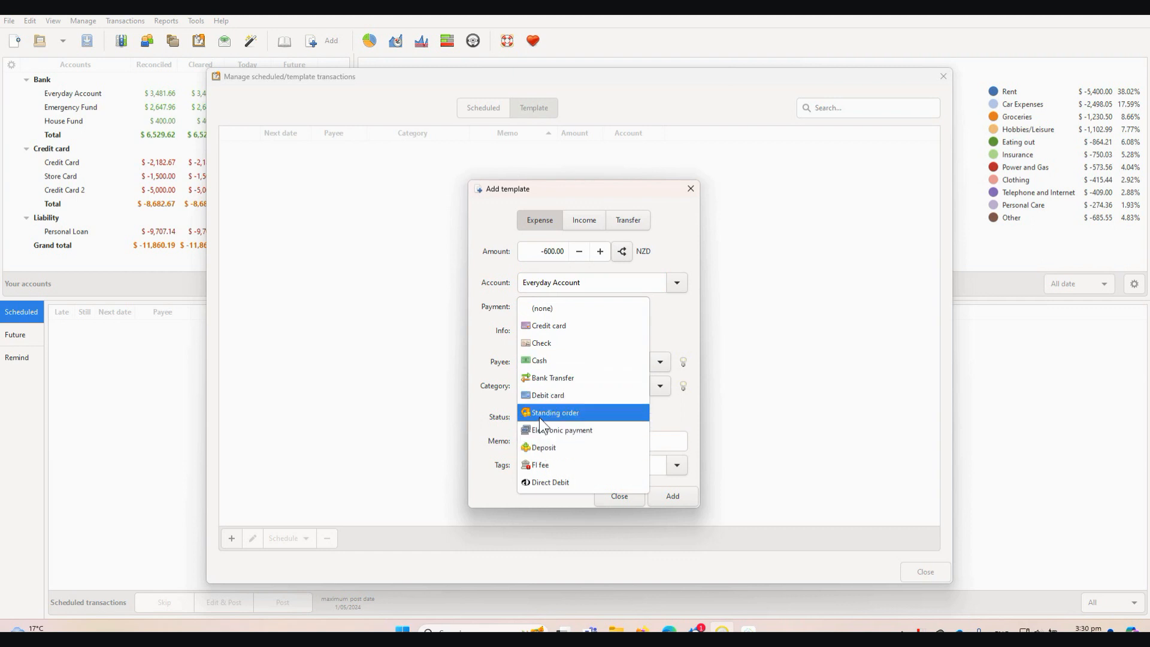
{"action": "left_click", "coordinate": [538, 378]}
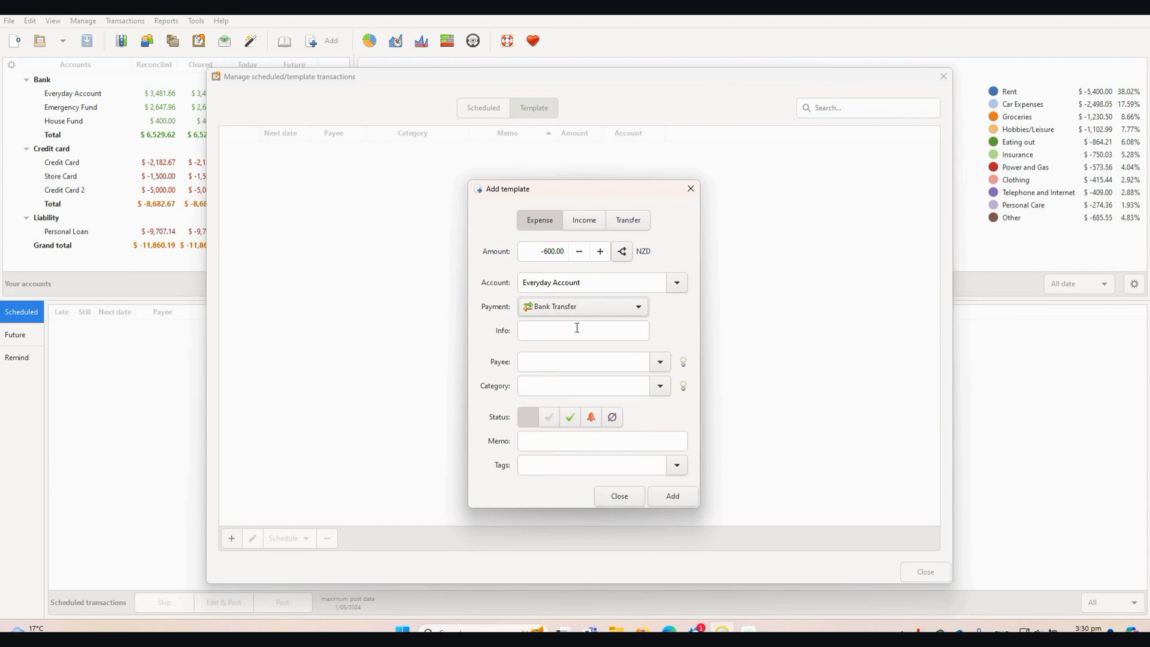
{"action": "left_click", "coordinate": [638, 226]}
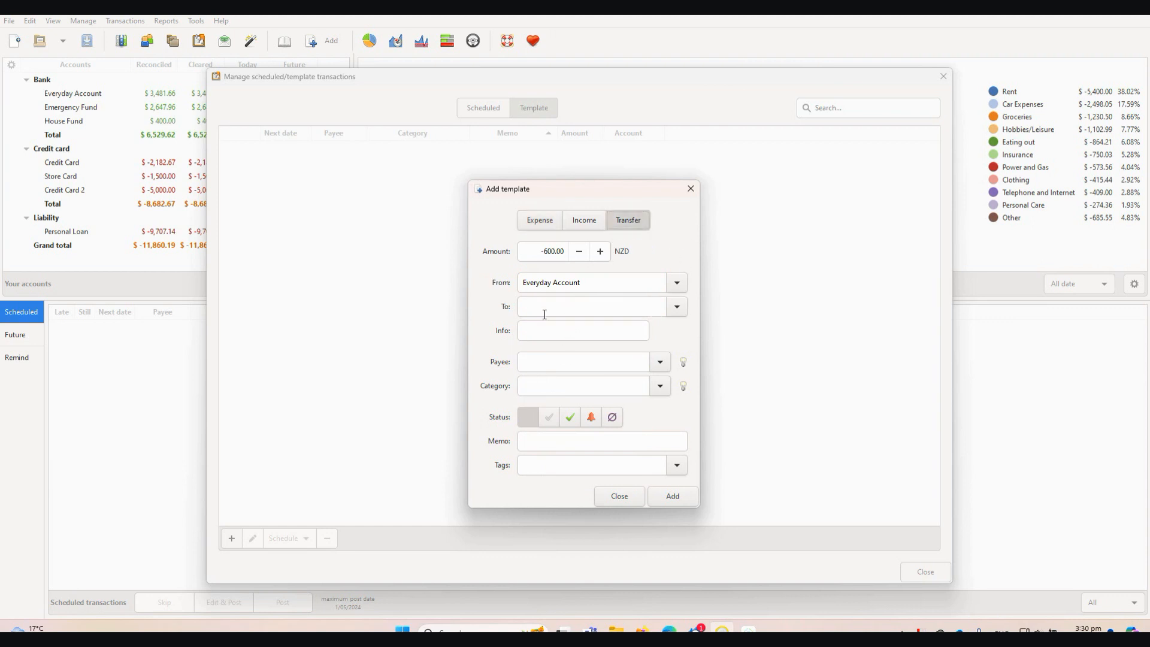
{"action": "left_click", "coordinate": [539, 227]}
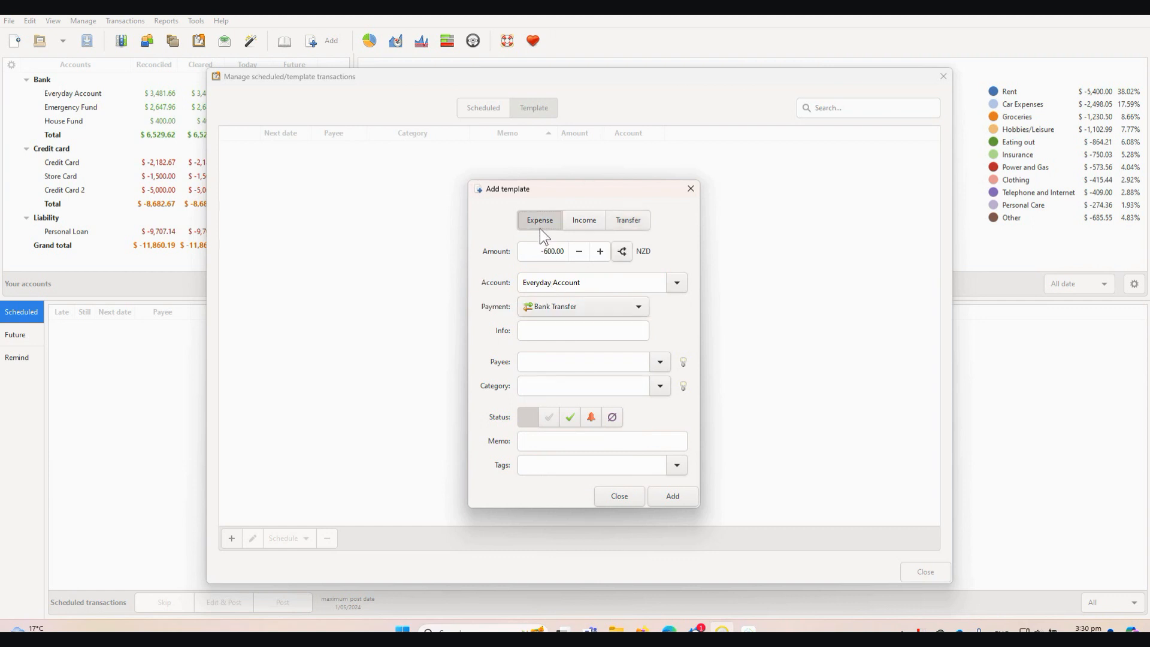
{"action": "left_click", "coordinate": [644, 305]}
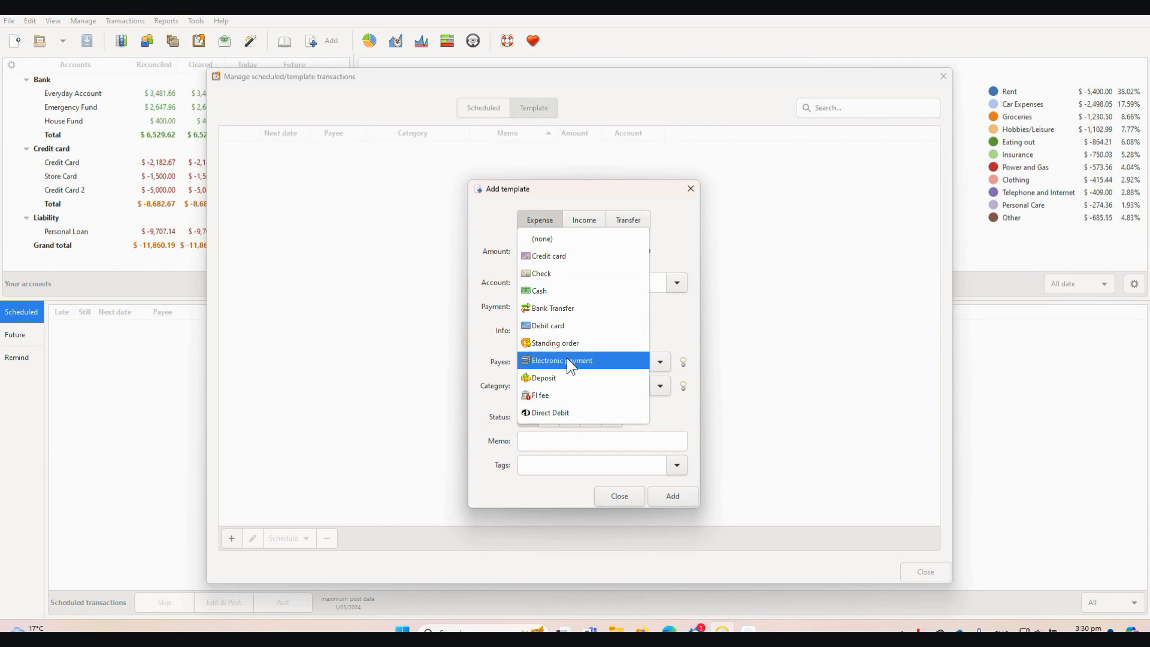
{"action": "left_click", "coordinate": [558, 242]}
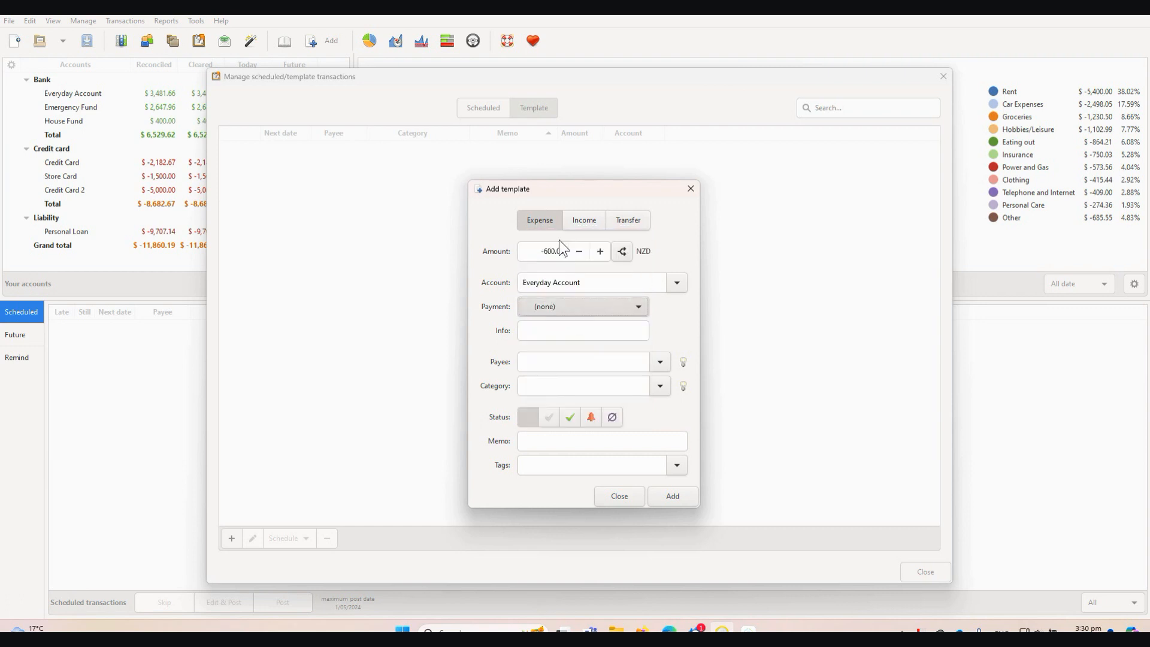
Set the template's payee to My Landlord and its category to Rent, and add the template
{"action": "left_click", "coordinate": [552, 329]}
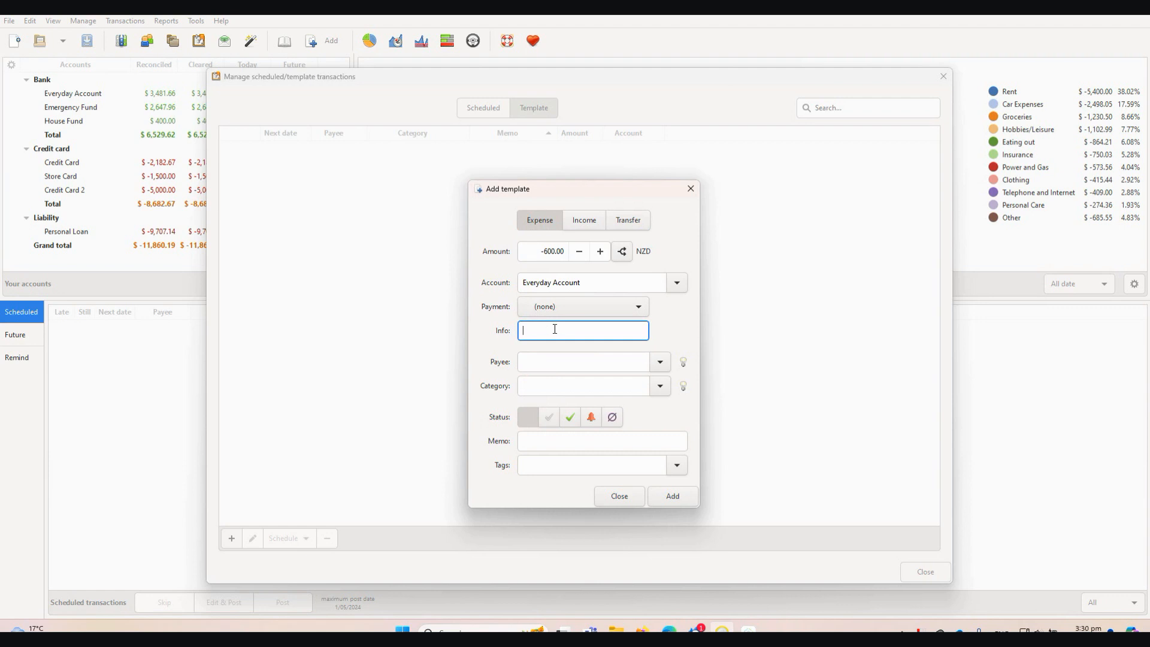
{"action": "left_click", "coordinate": [553, 361]}
{"action": "type", "text": "My Landlord"}
{"action": "left_click", "coordinate": [555, 385]}
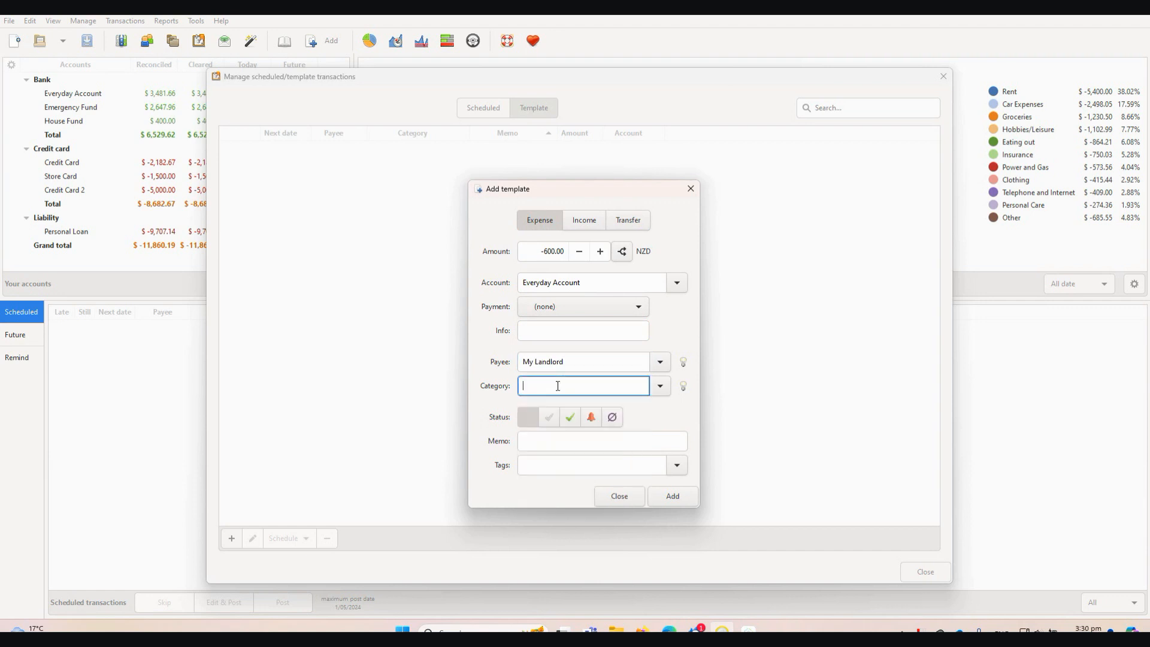
{"action": "type", "text": "ren"}
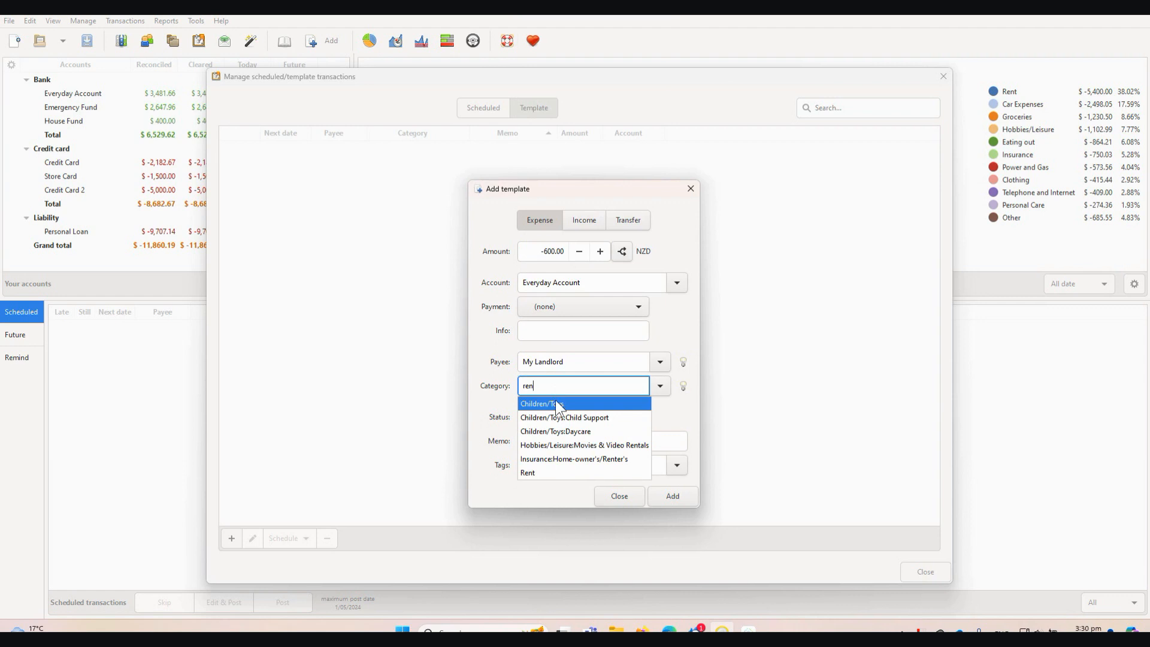
{"action": "left_click", "coordinate": [549, 472]}
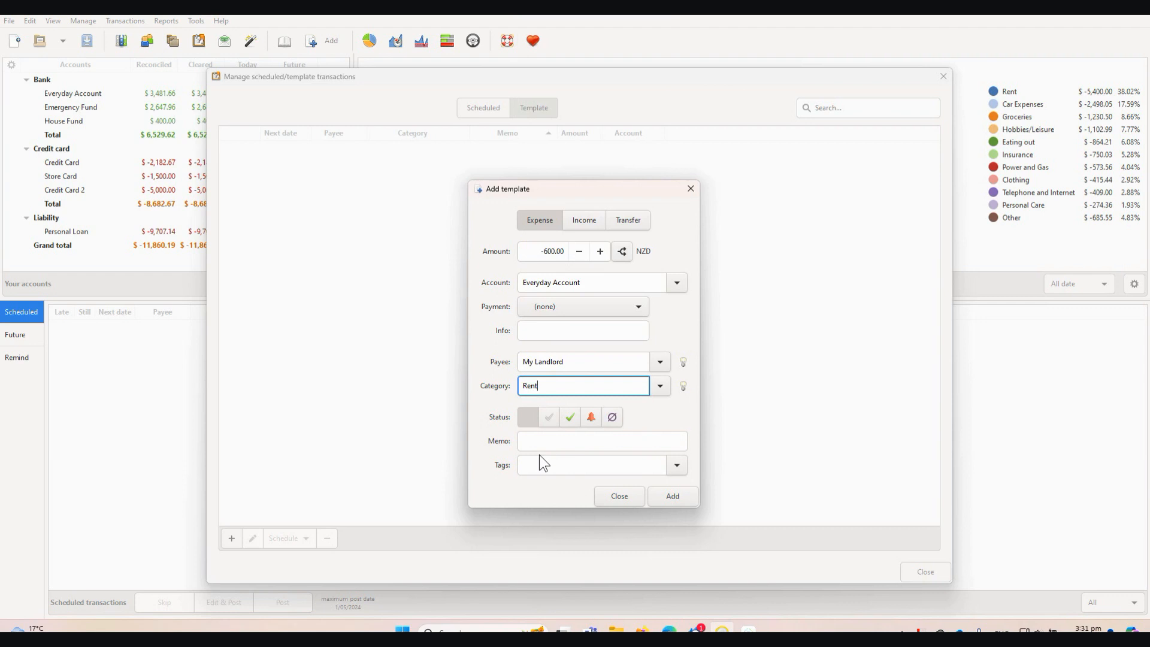
{"action": "left_click", "coordinate": [680, 498]}
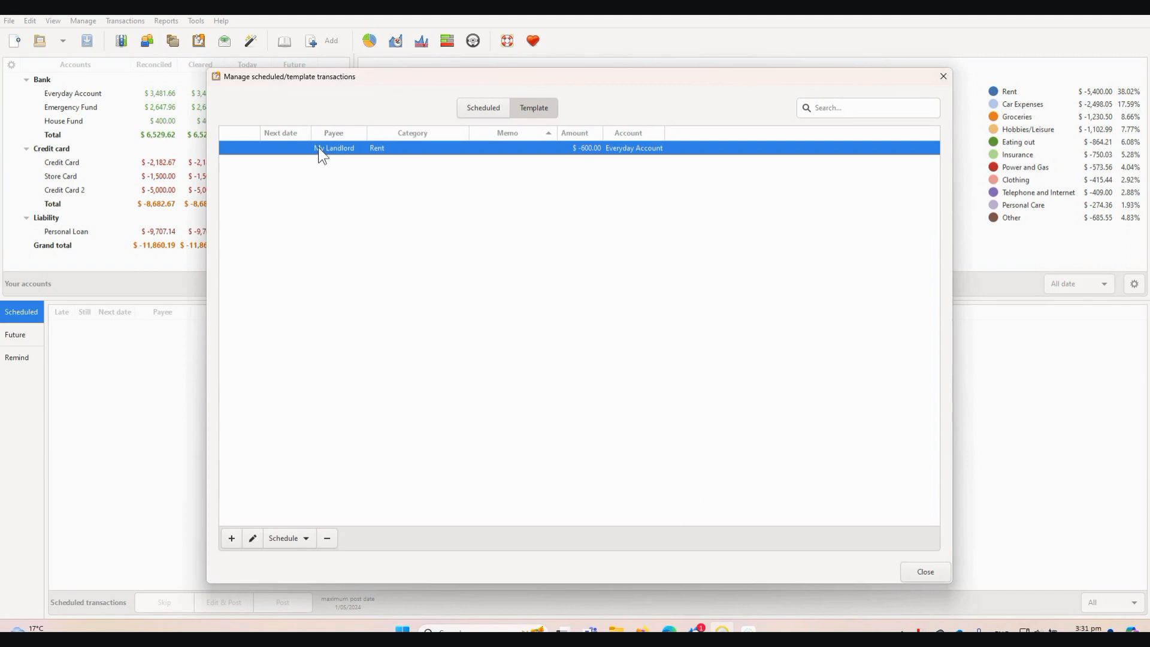
Compare the list of templates alone with the combined list of scheduled and template transactions
{"action": "left_click", "coordinate": [470, 108]}
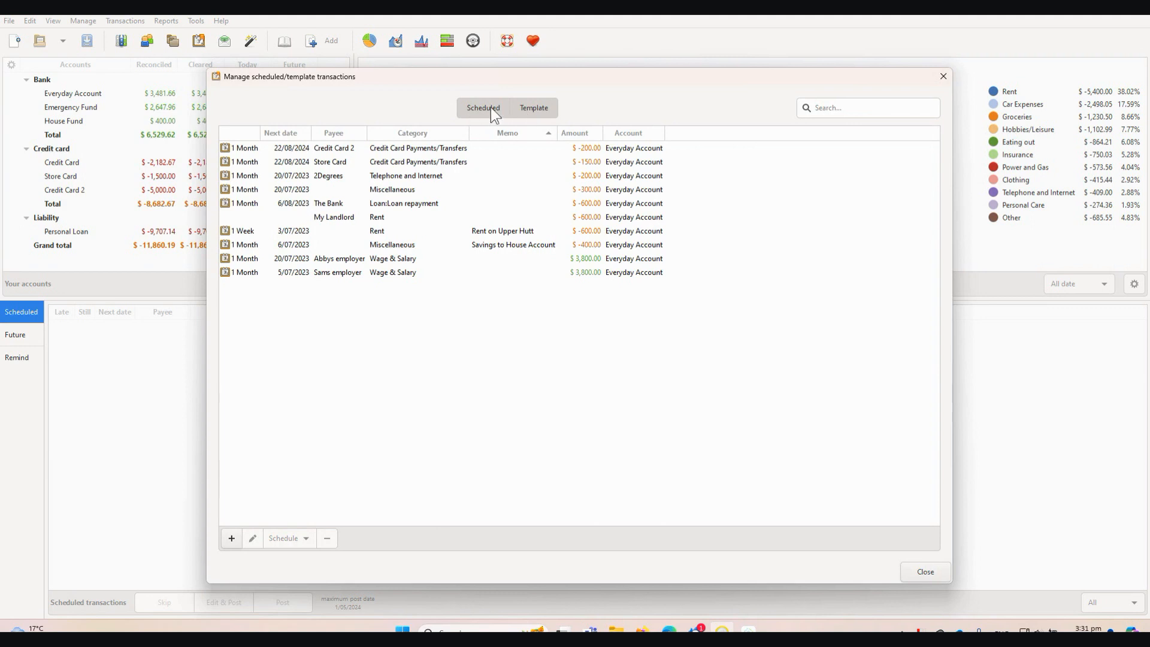
{"action": "left_click", "coordinate": [525, 108]}
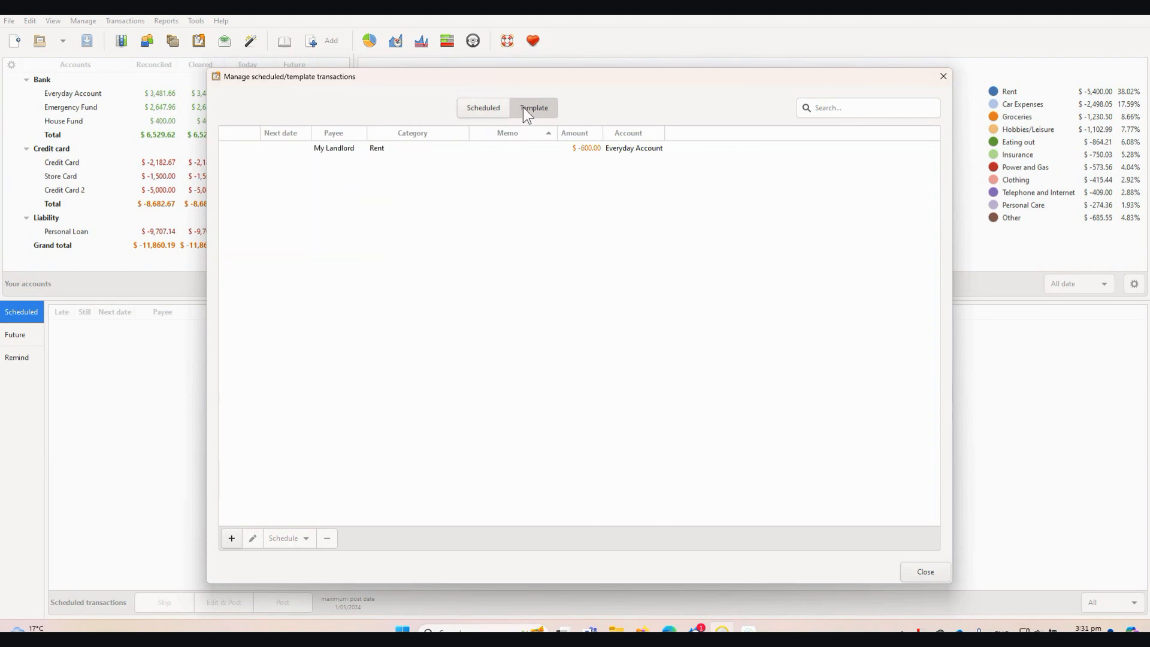
{"action": "left_click", "coordinate": [349, 155]}
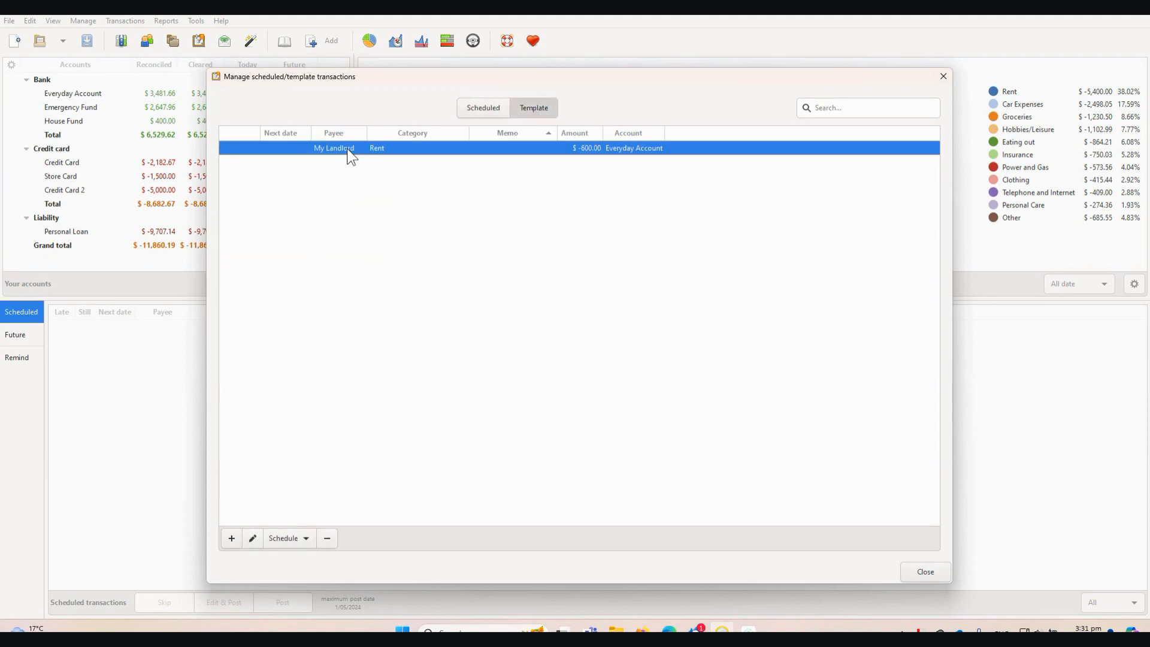
Try scheduling the My Landlord rent template every 1 month with next date 1/05/2024, and switch its schedule off again
{"action": "left_click", "coordinate": [487, 112]}
{"action": "left_click", "coordinate": [315, 216]}
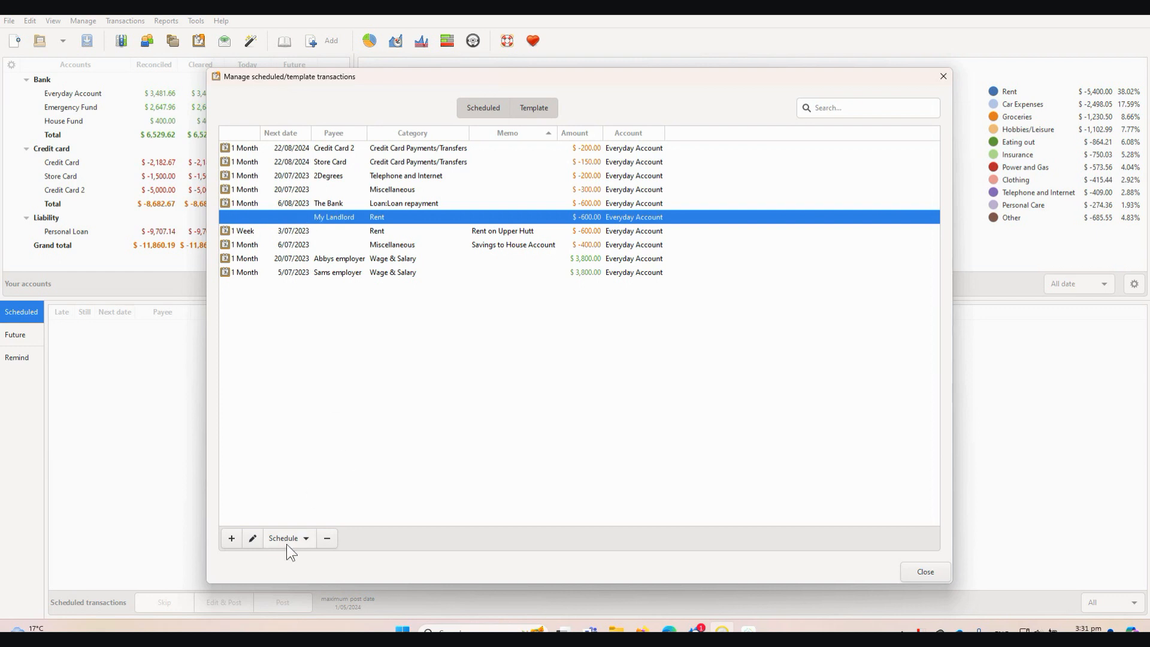
{"action": "left_click", "coordinate": [304, 538]}
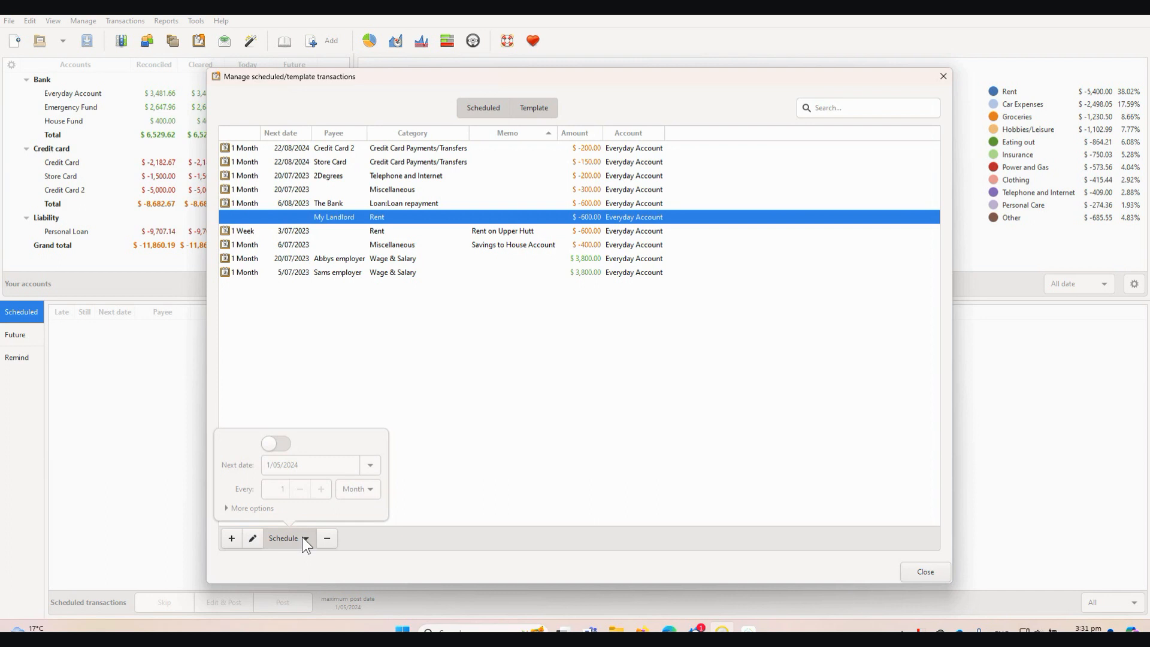
{"action": "left_click", "coordinate": [272, 444]}
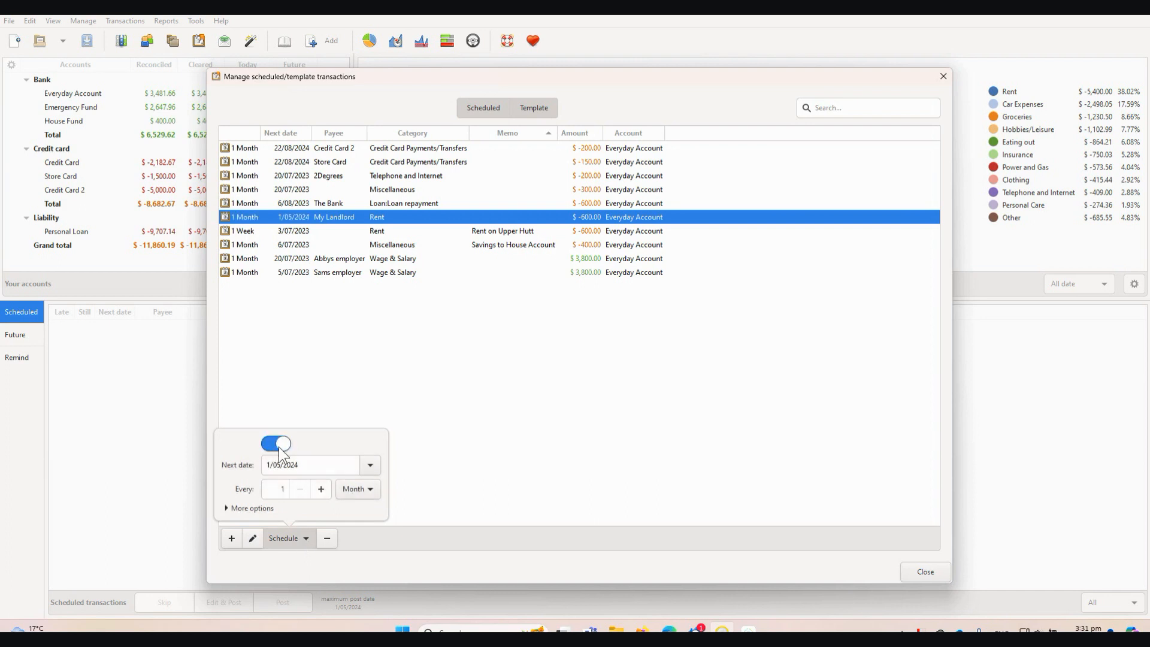
{"action": "left_click", "coordinate": [282, 443]}
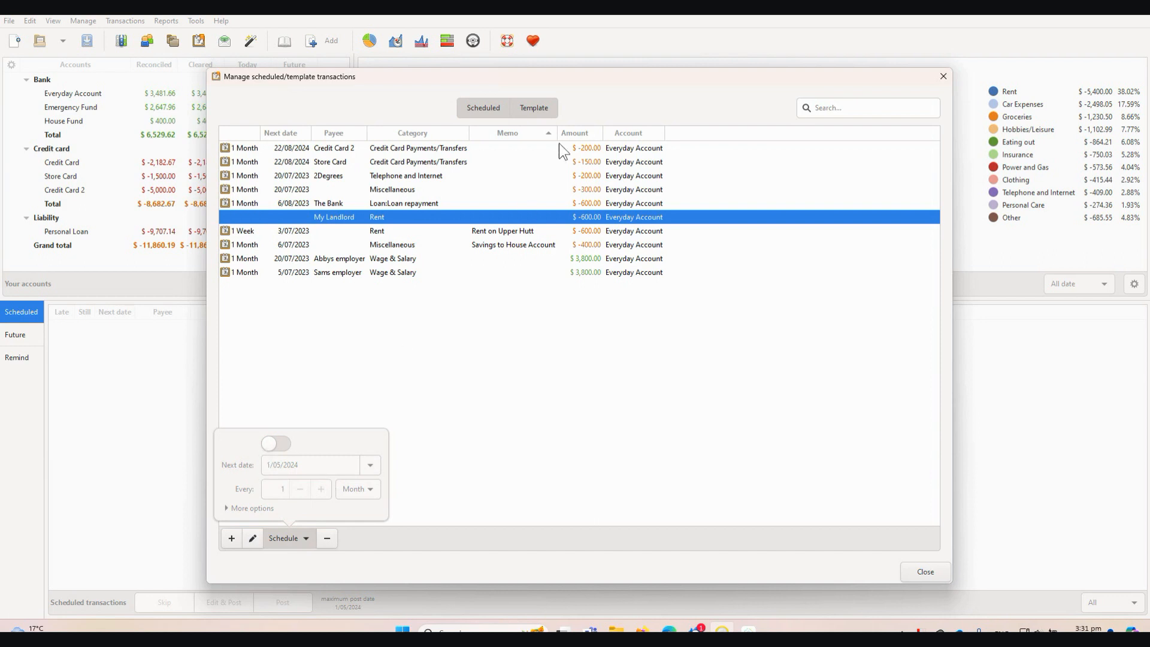
{"action": "left_click", "coordinate": [268, 443]}
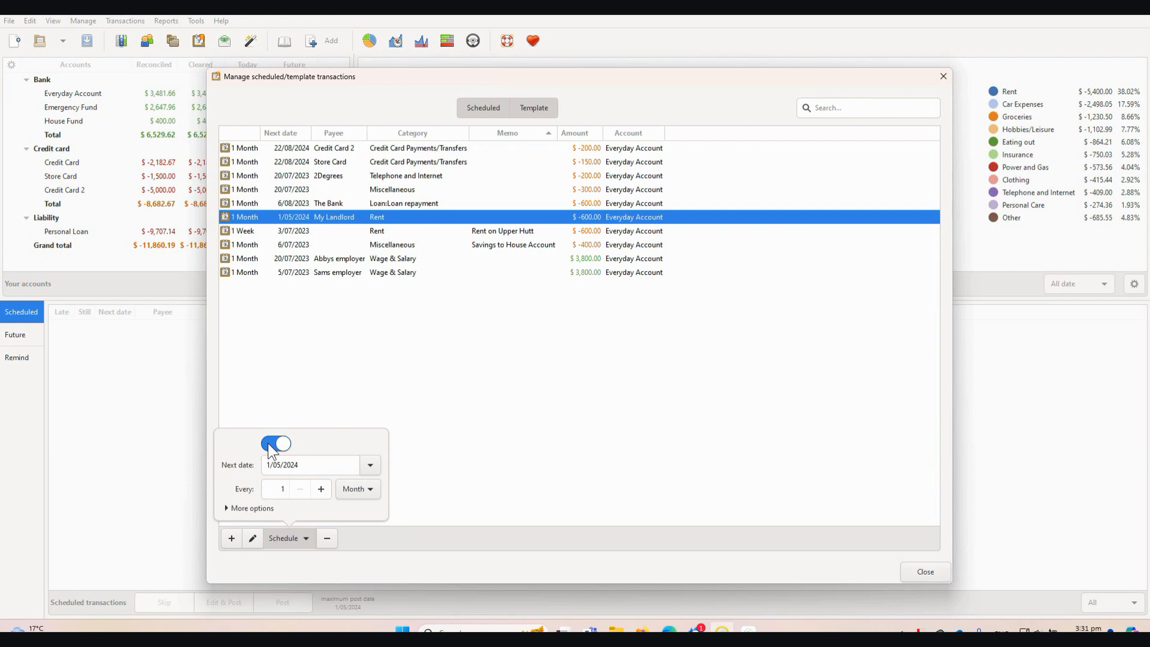
{"action": "left_click", "coordinate": [283, 443]}
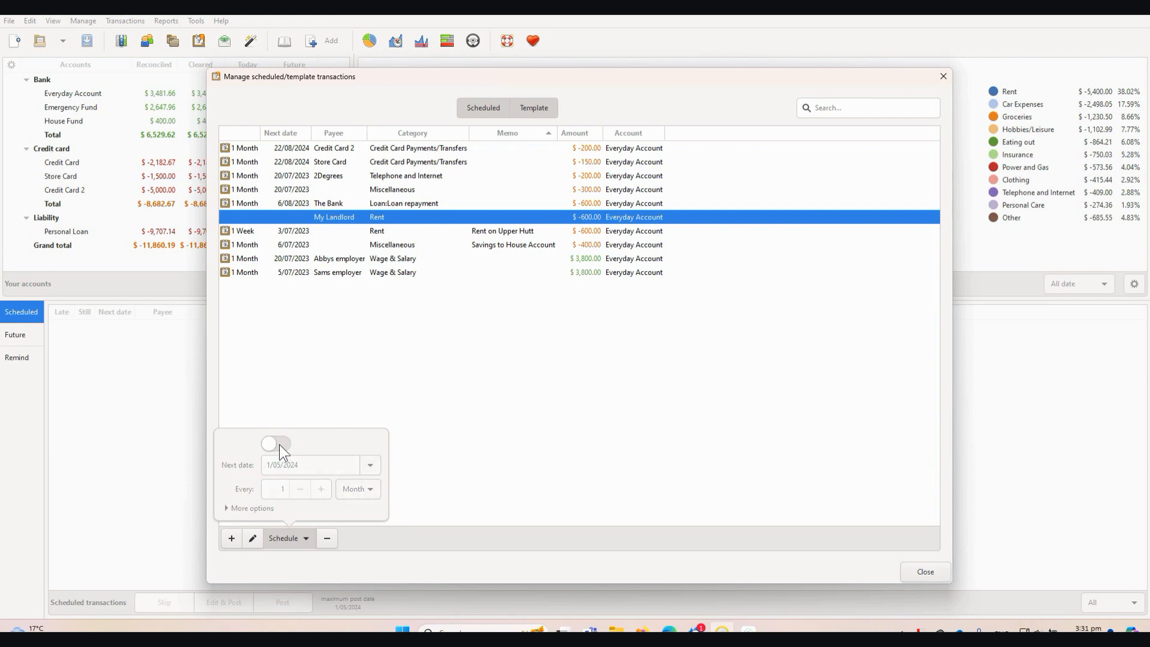
{"action": "left_click", "coordinate": [512, 420]}
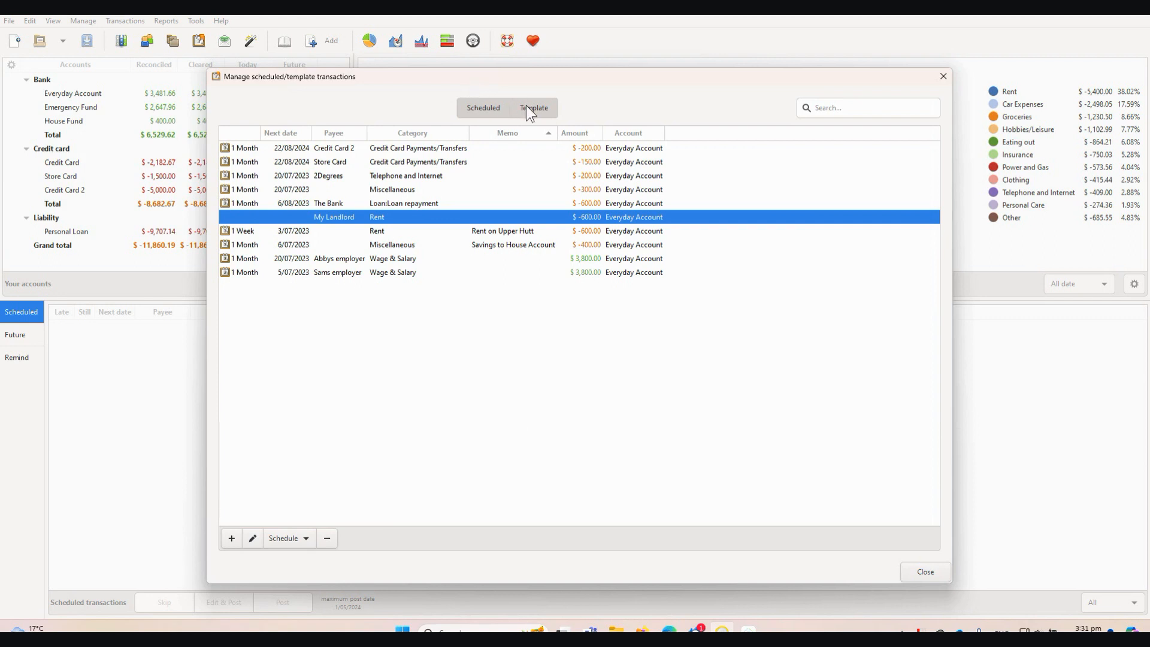
Start another expense entry from the scheduled-only list, with an amount of 600.00 from the Everyday Account
{"action": "left_click", "coordinate": [232, 538]}
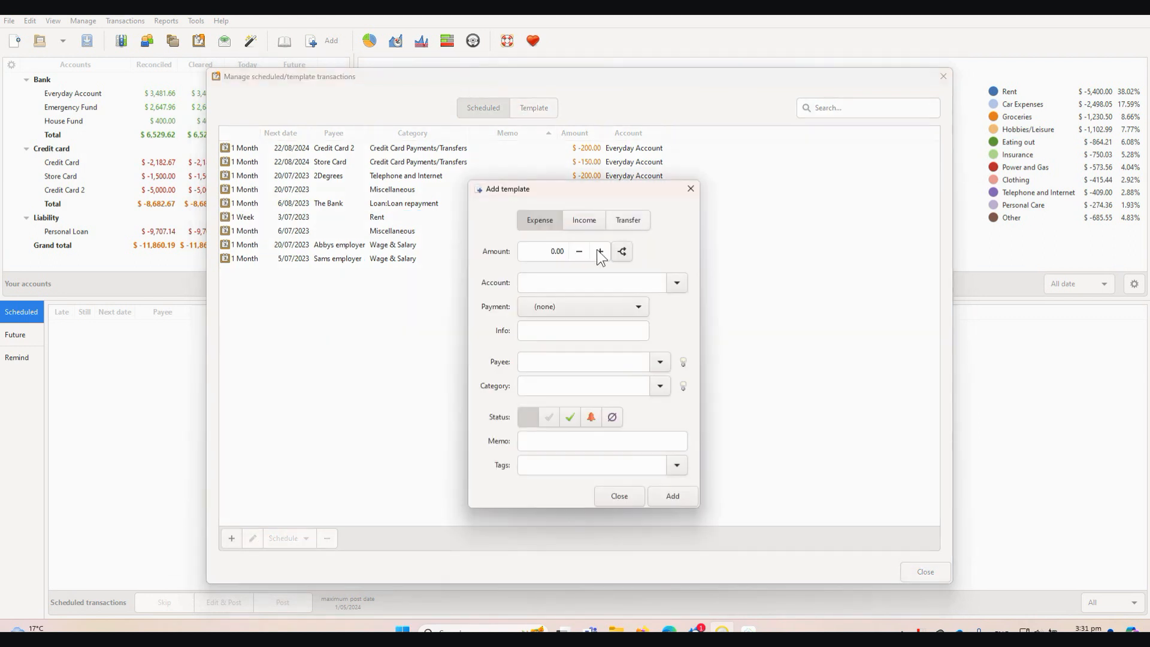
{"action": "left_click", "coordinate": [546, 254]}
{"action": "type", "text": "60"}
{"action": "left_click", "coordinate": [539, 287]}
{"action": "left_click", "coordinate": [676, 282]}
{"action": "left_click", "coordinate": [566, 223]}
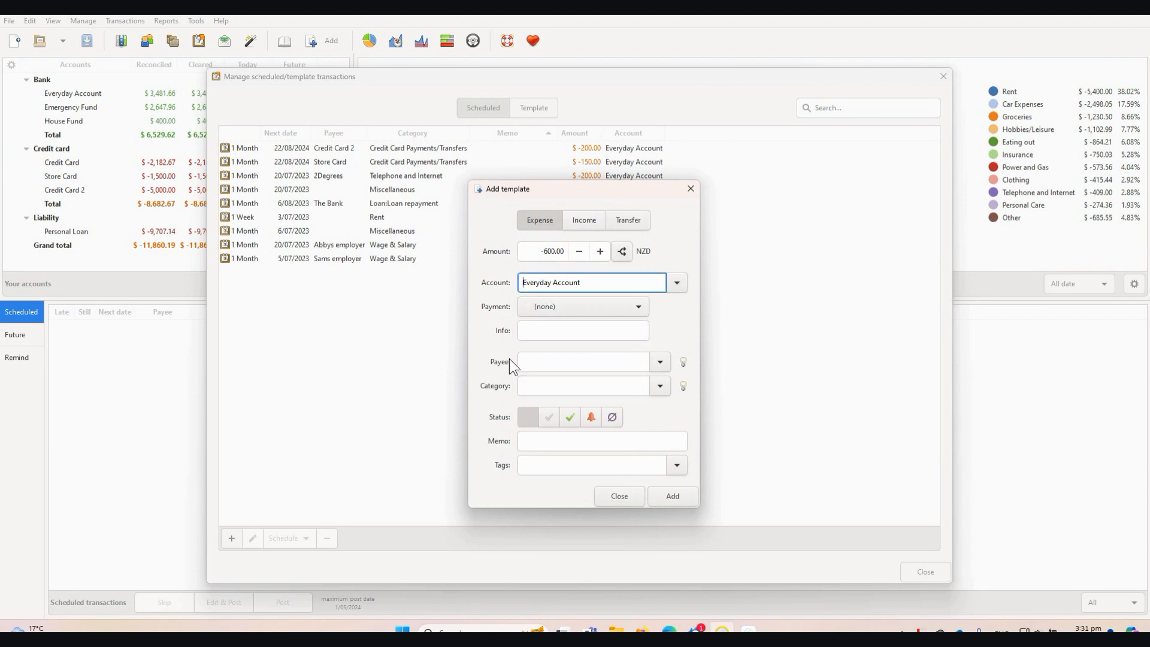
Set the entry's payee to My Landlord and its category to Rent, add it, and check its schedule settings
{"action": "left_click", "coordinate": [535, 362]}
{"action": "type", "text": "My Lan"}
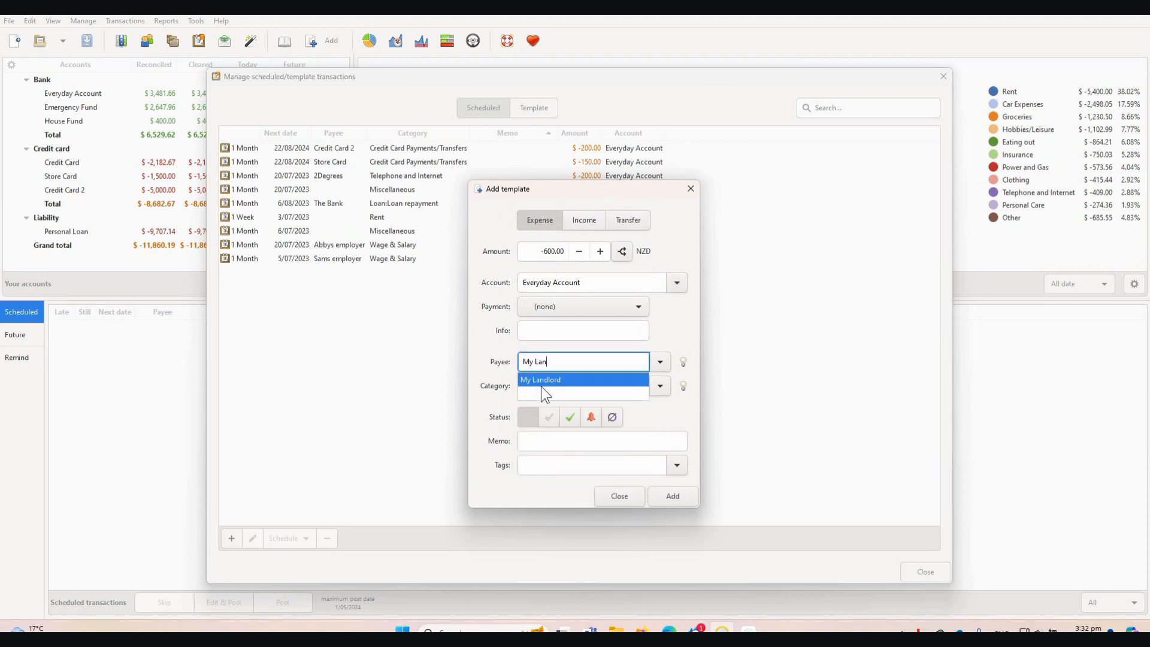
{"action": "left_click", "coordinate": [544, 380]}
{"action": "left_click", "coordinate": [548, 383]}
{"action": "type", "text": "re"}
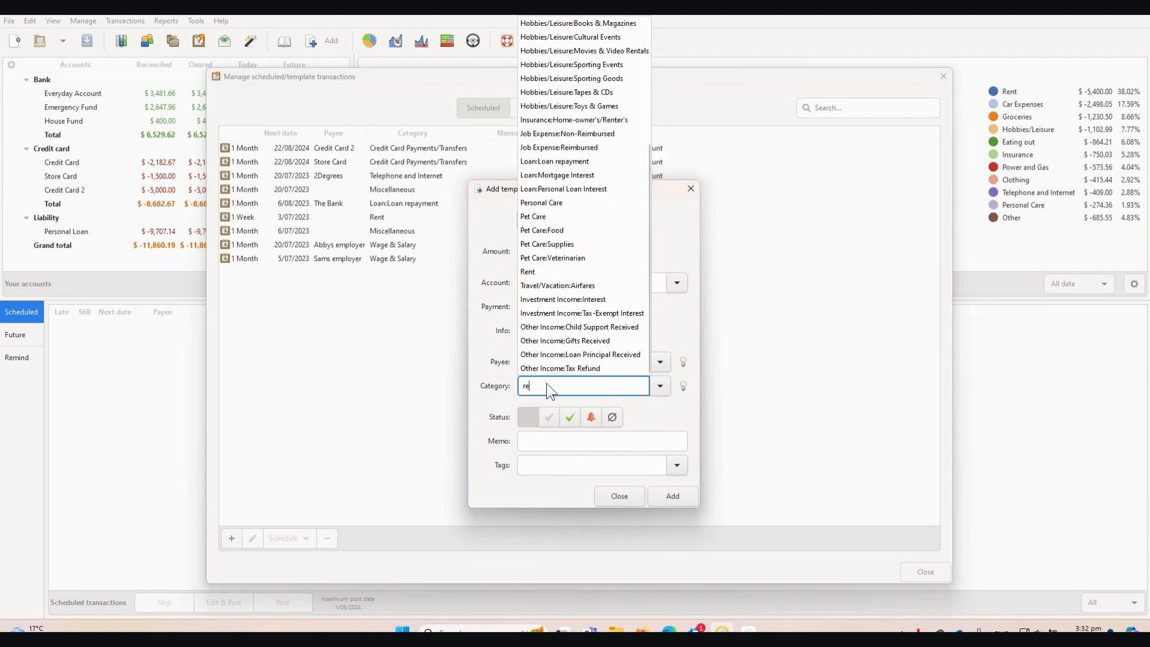
{"action": "left_click", "coordinate": [526, 273]}
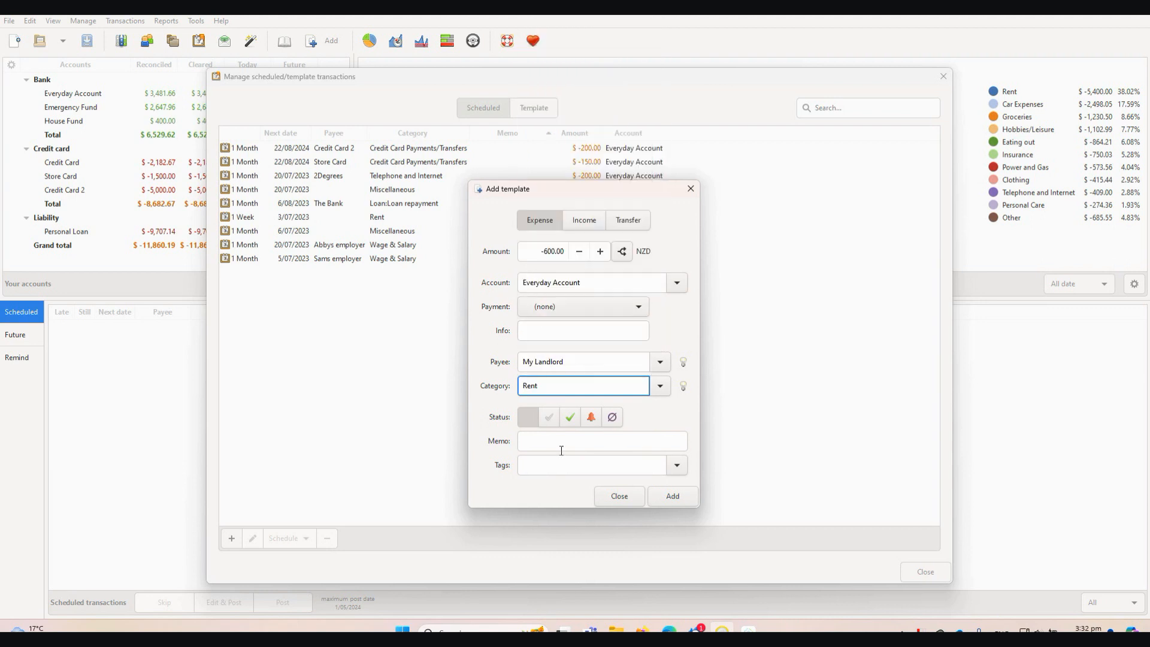
{"action": "left_click", "coordinate": [671, 496]}
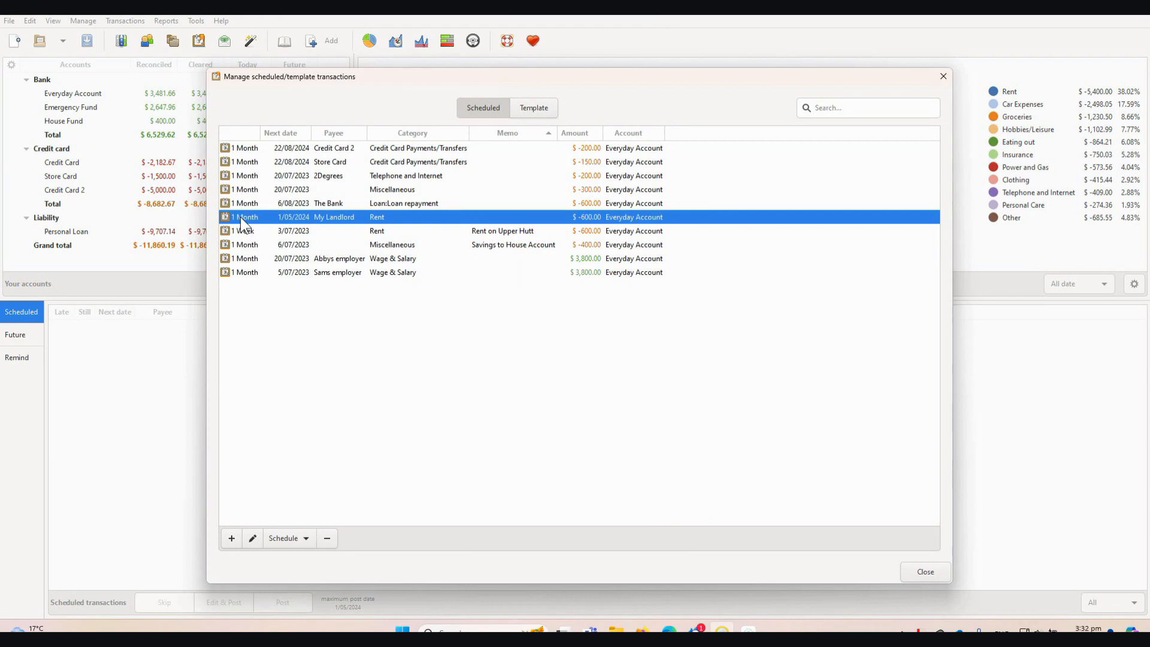
{"action": "left_click", "coordinate": [305, 538]}
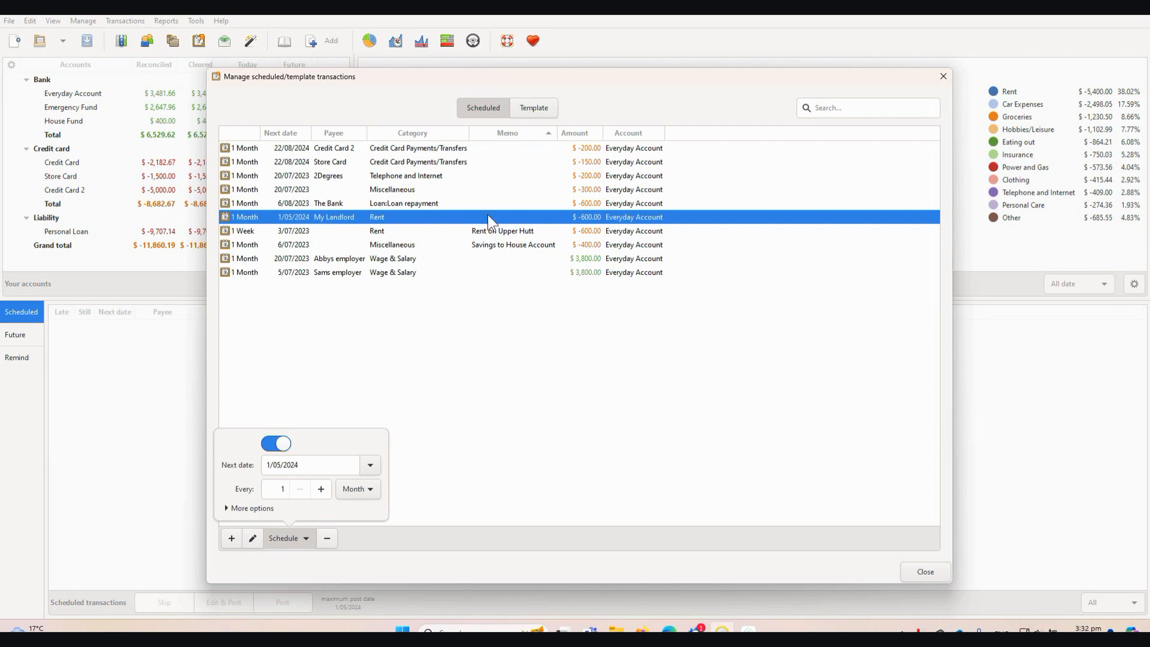
In the templates-only list, turn on scheduling for the My Landlord rent template, repeating every 1 week with next date 1/05/2024
{"action": "left_click", "coordinate": [538, 108]}
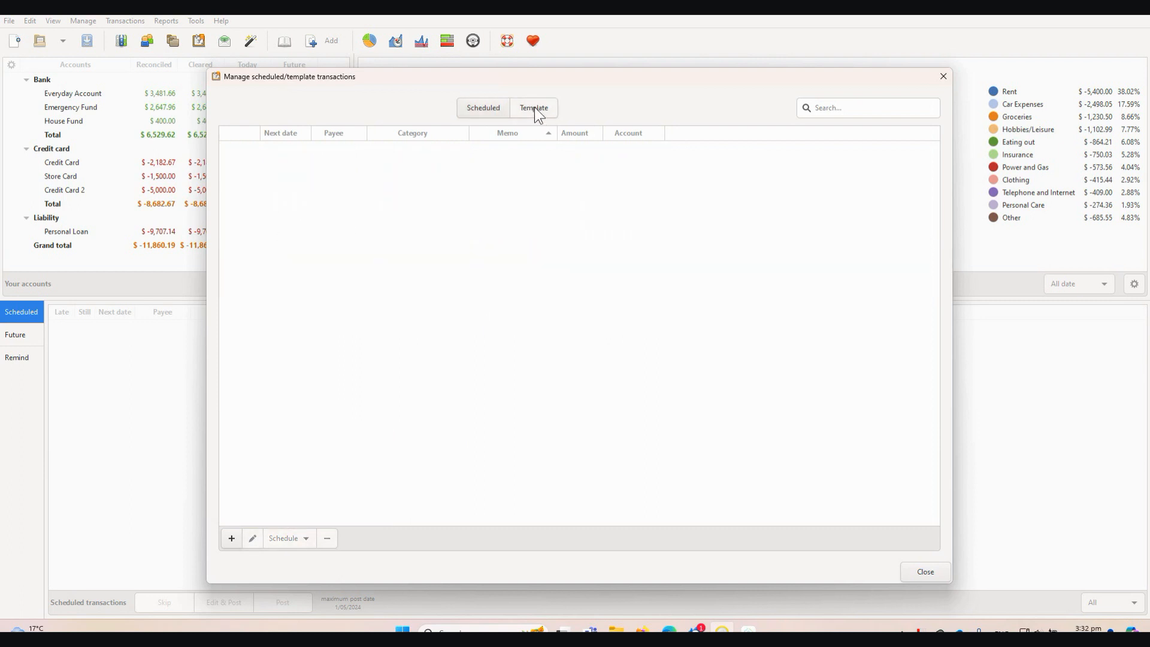
{"action": "left_click", "coordinate": [376, 151]}
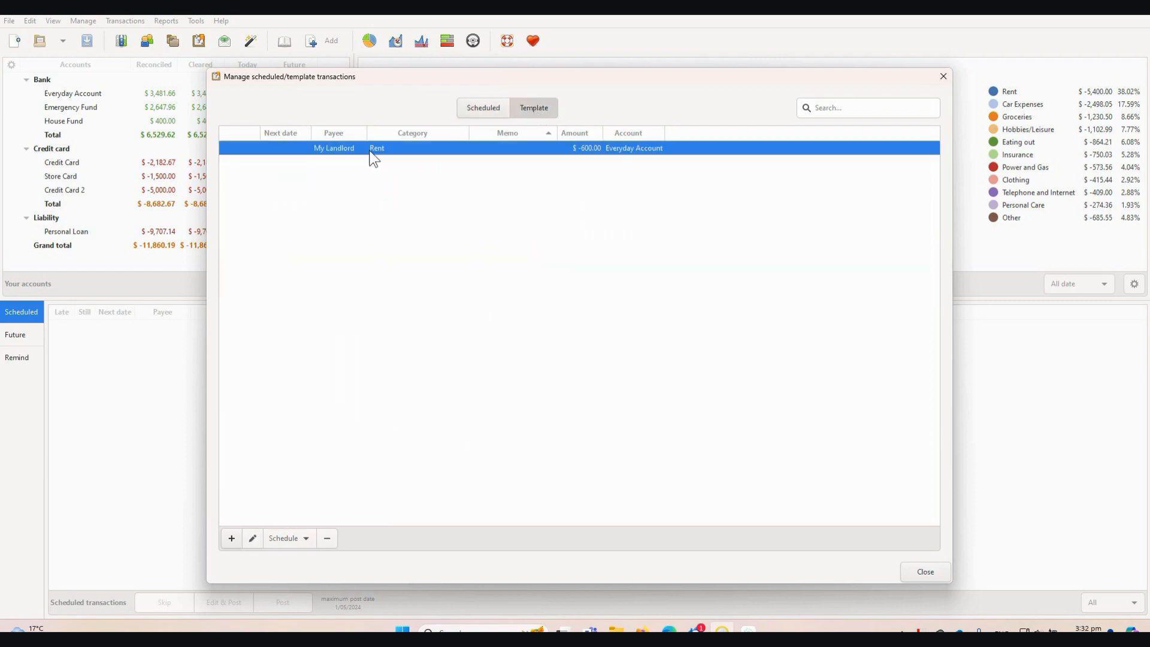
{"action": "left_click", "coordinate": [306, 538]}
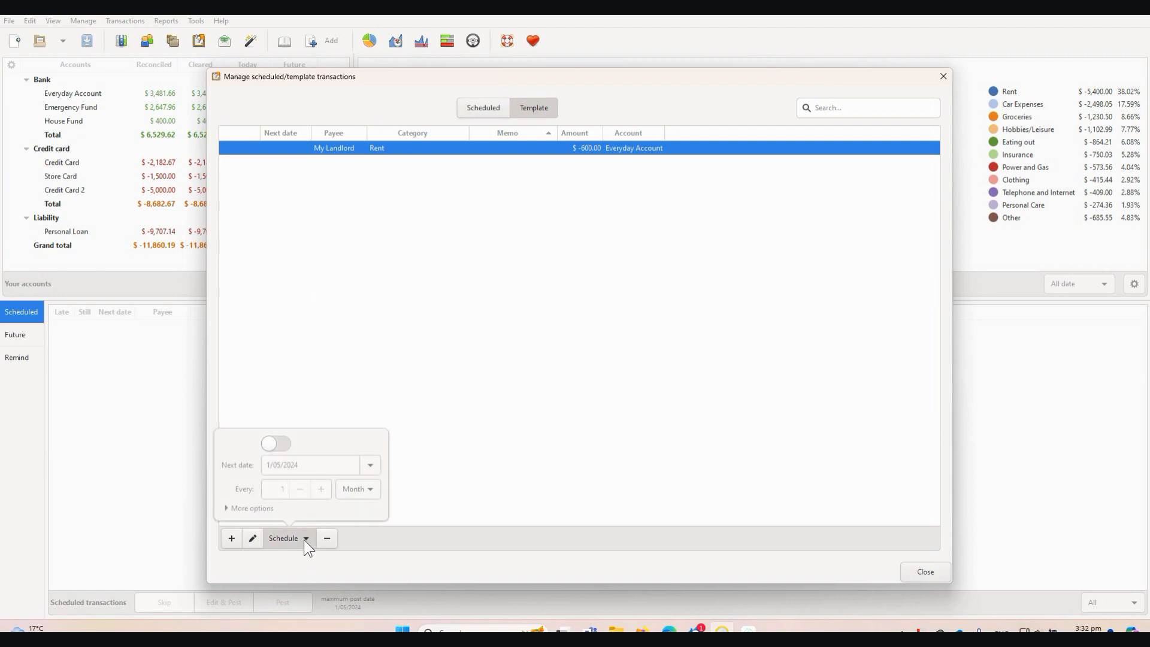
{"action": "left_click", "coordinate": [271, 443]}
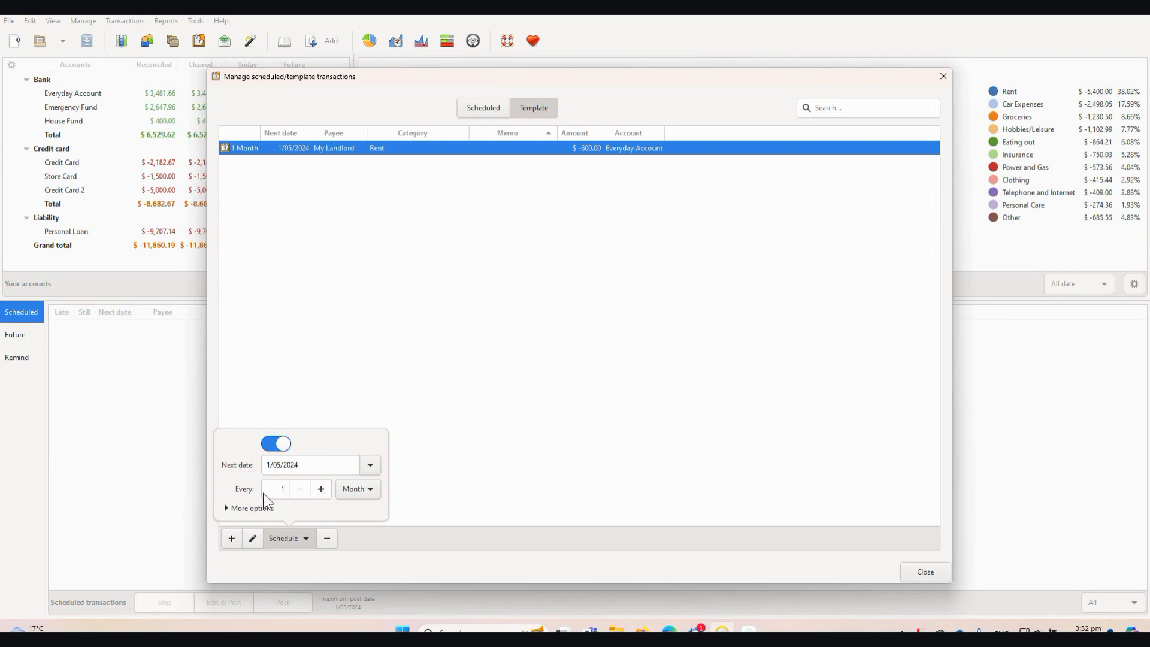
{"action": "left_click", "coordinate": [367, 495]}
{"action": "left_click", "coordinate": [359, 472]}
Review the schedule's weekend handling and stop-after limit, keep Possible for weekends, and apply the schedule
{"action": "left_click", "coordinate": [229, 508]}
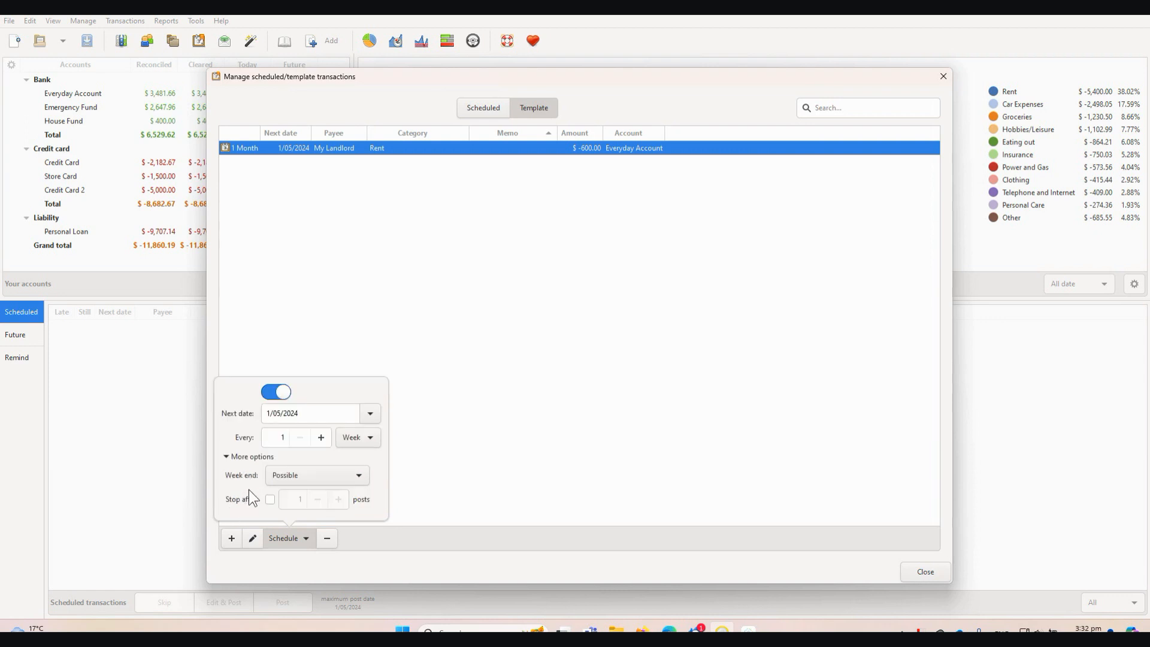
{"action": "left_click", "coordinate": [306, 476]}
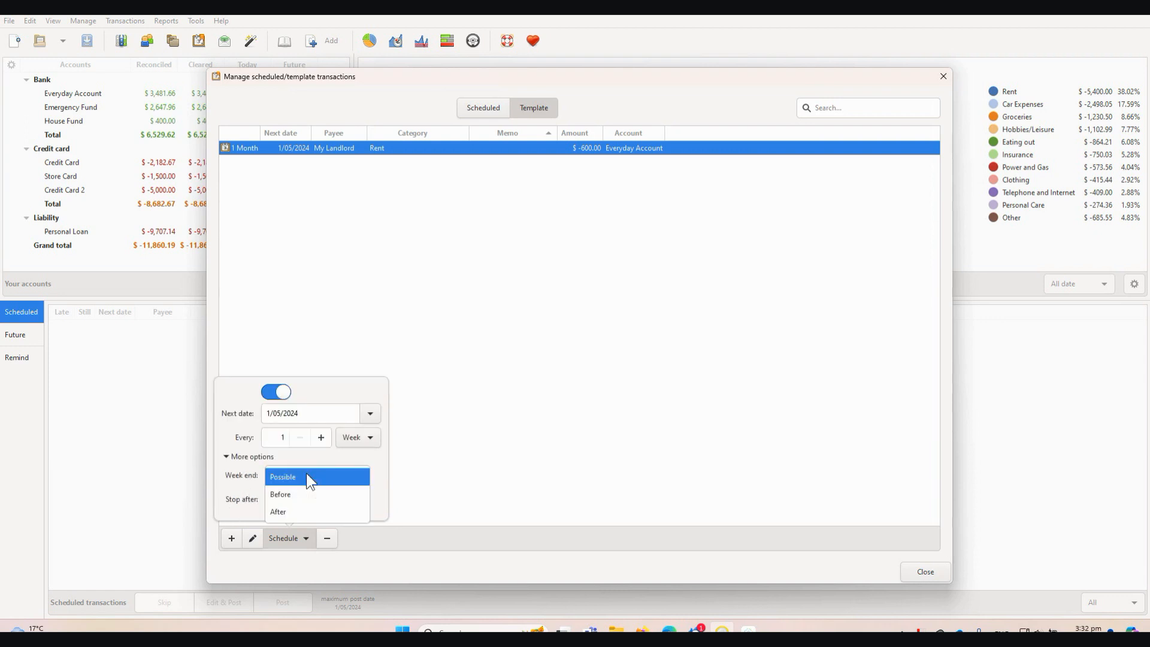
{"action": "left_click", "coordinate": [306, 476]}
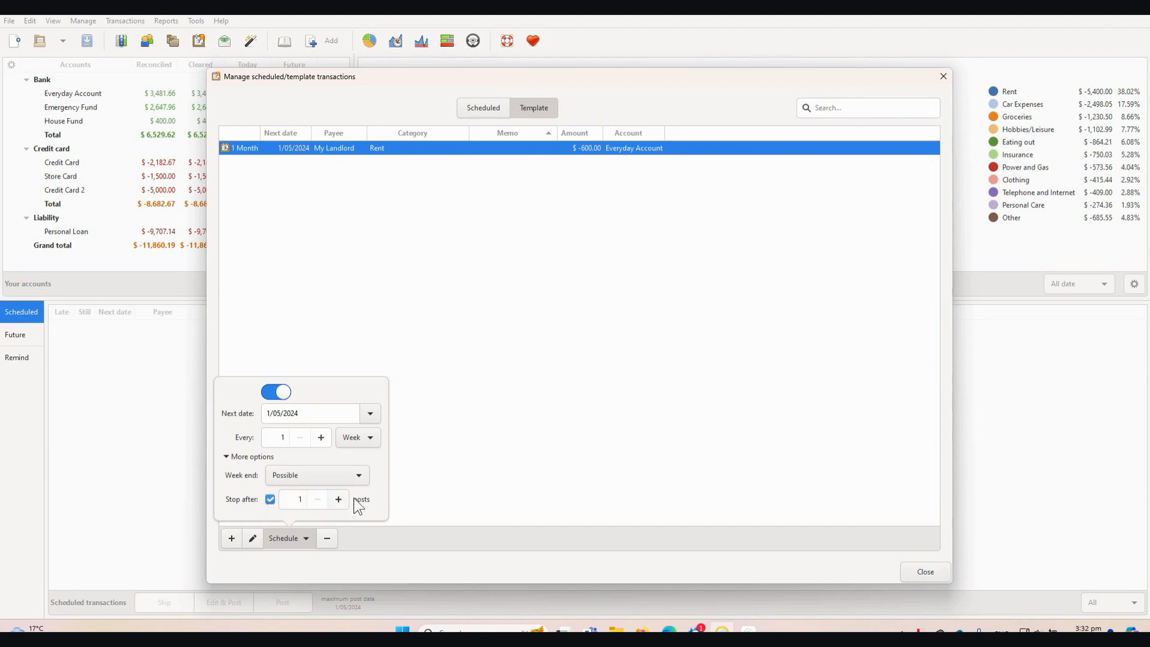
{"action": "double_click", "coordinate": [307, 499]}
{"action": "key", "text": "Tab"}
{"action": "left_click", "coordinate": [227, 457]}
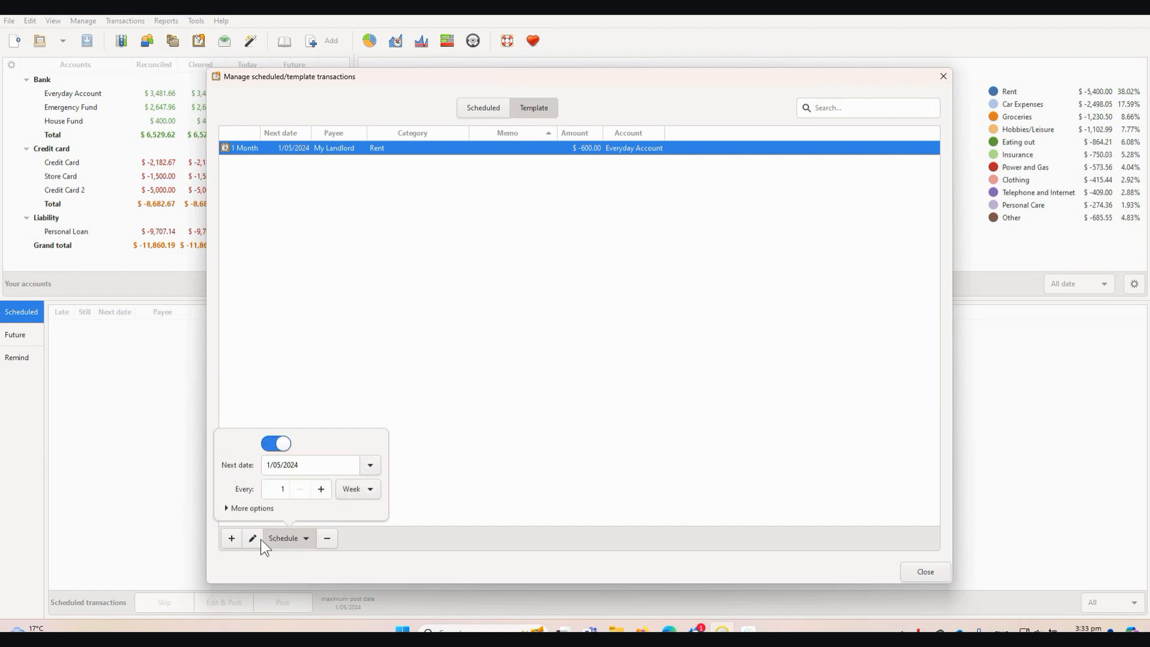
{"action": "left_click", "coordinate": [434, 433]}
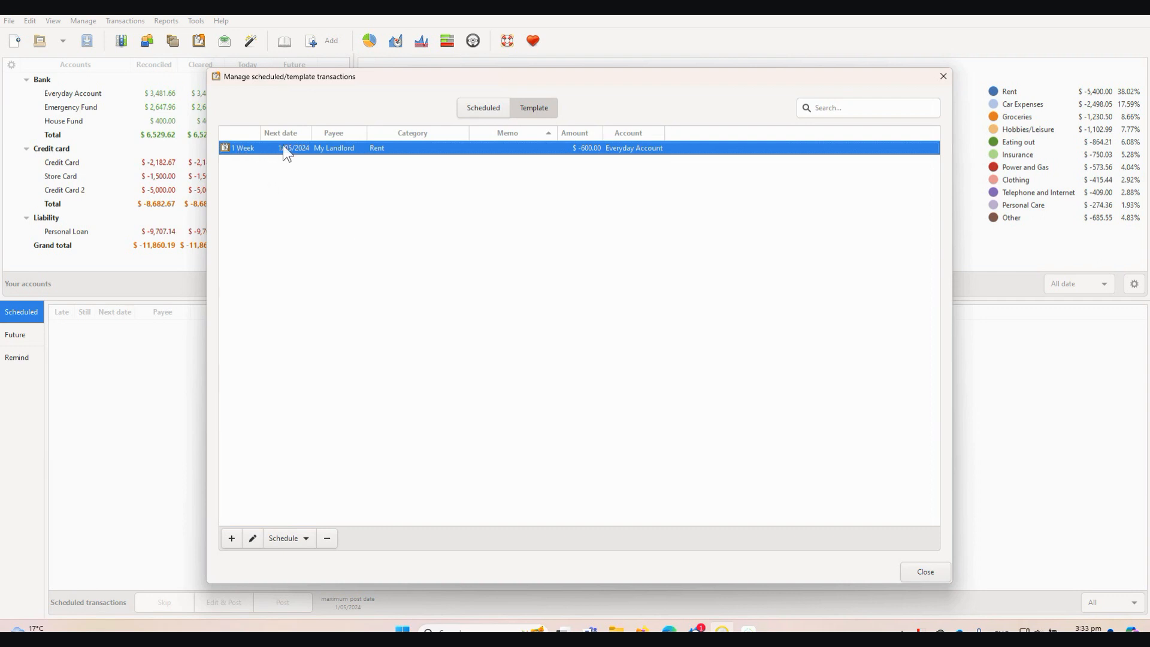
Compare the weekly and monthly My Landlord rent entries in the scheduled list, check the templates list, and close the manager
{"action": "left_click", "coordinate": [483, 106]}
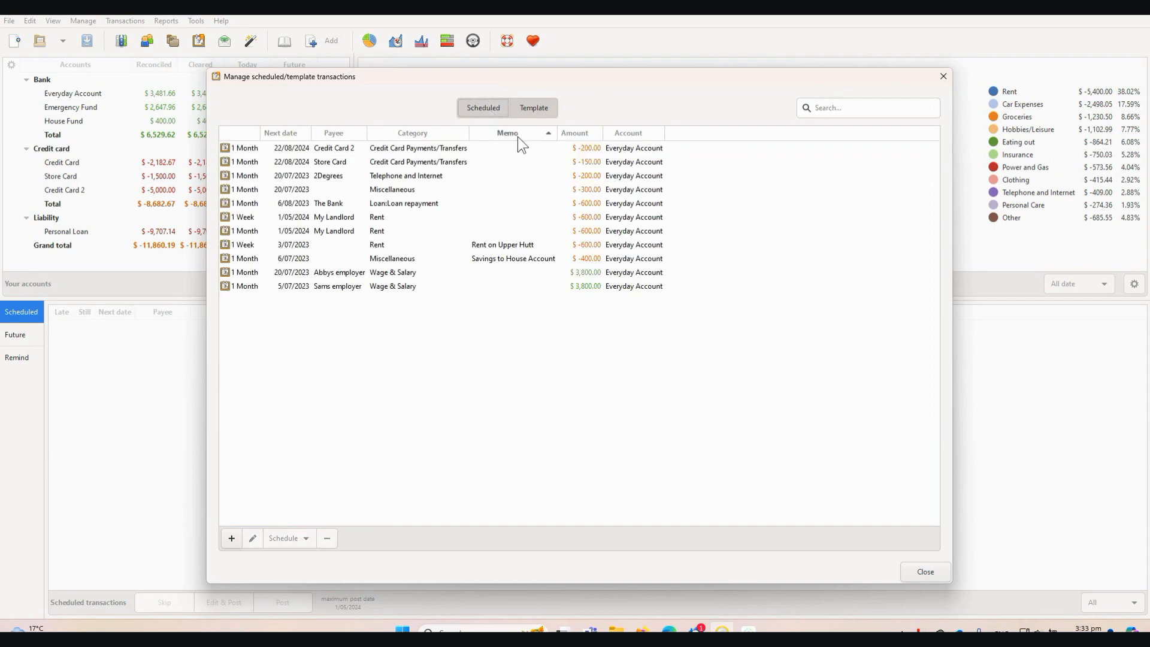
{"action": "left_click", "coordinate": [296, 217]}
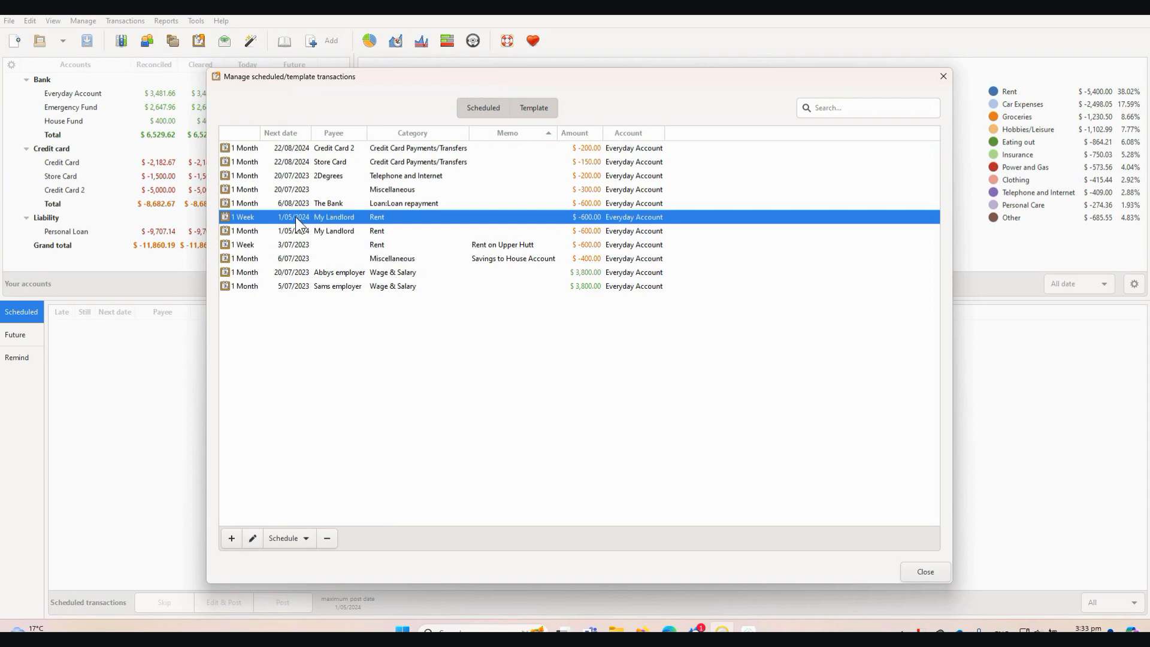
{"action": "left_click", "coordinate": [300, 227]}
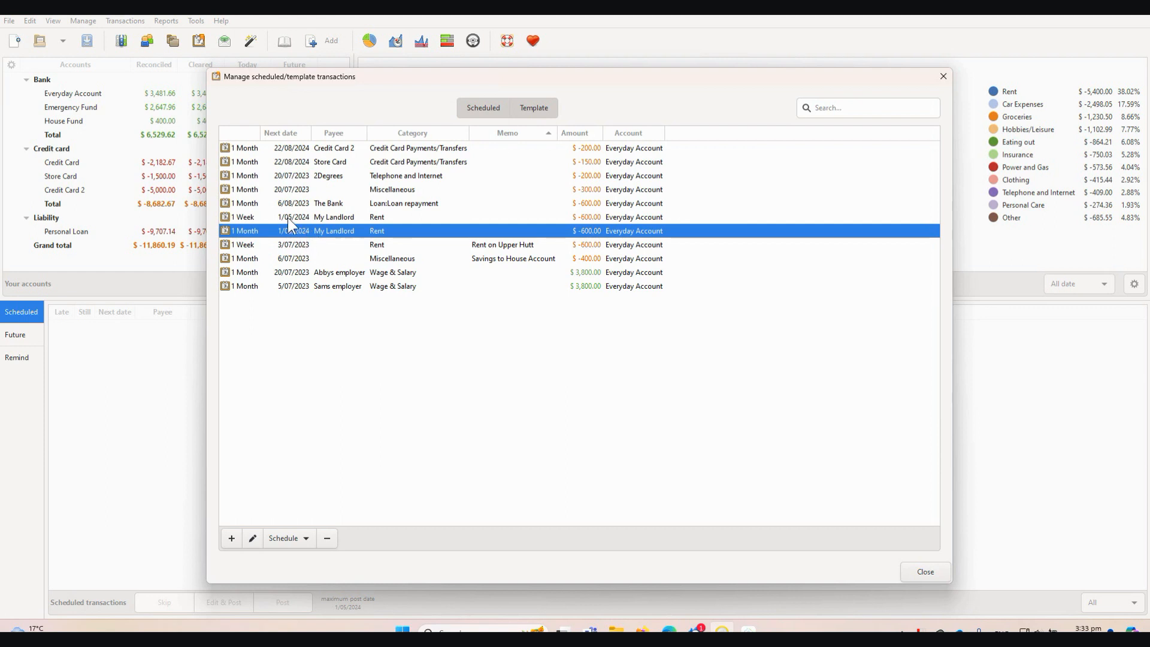
{"action": "left_click", "coordinate": [265, 218]}
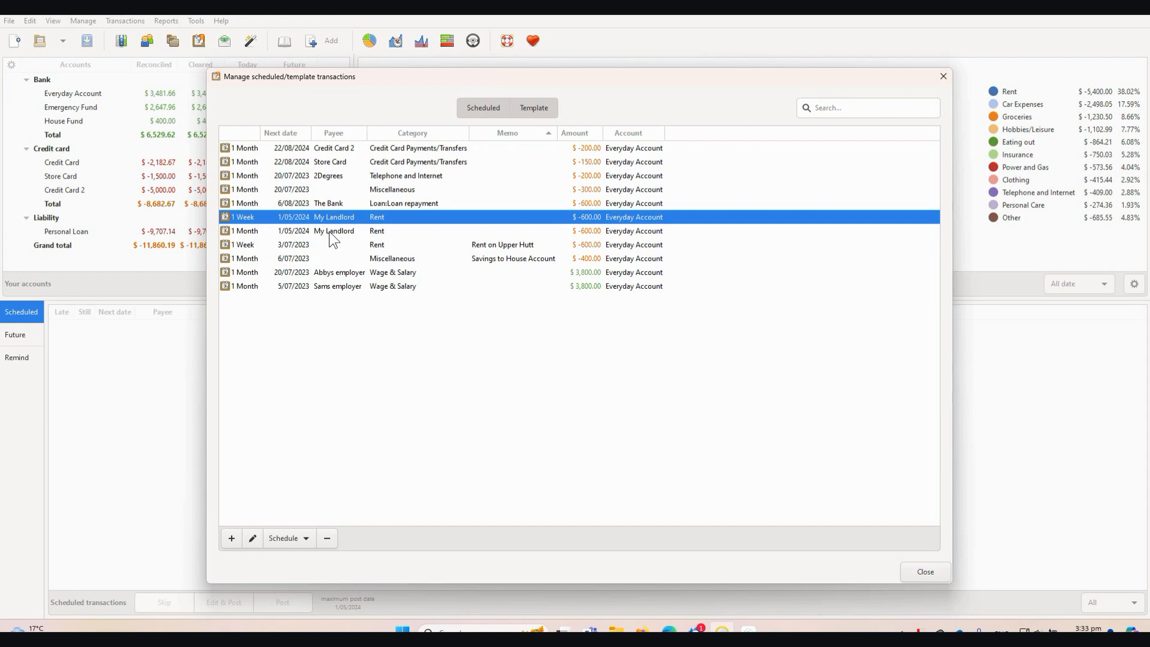
{"action": "left_click", "coordinate": [275, 231]}
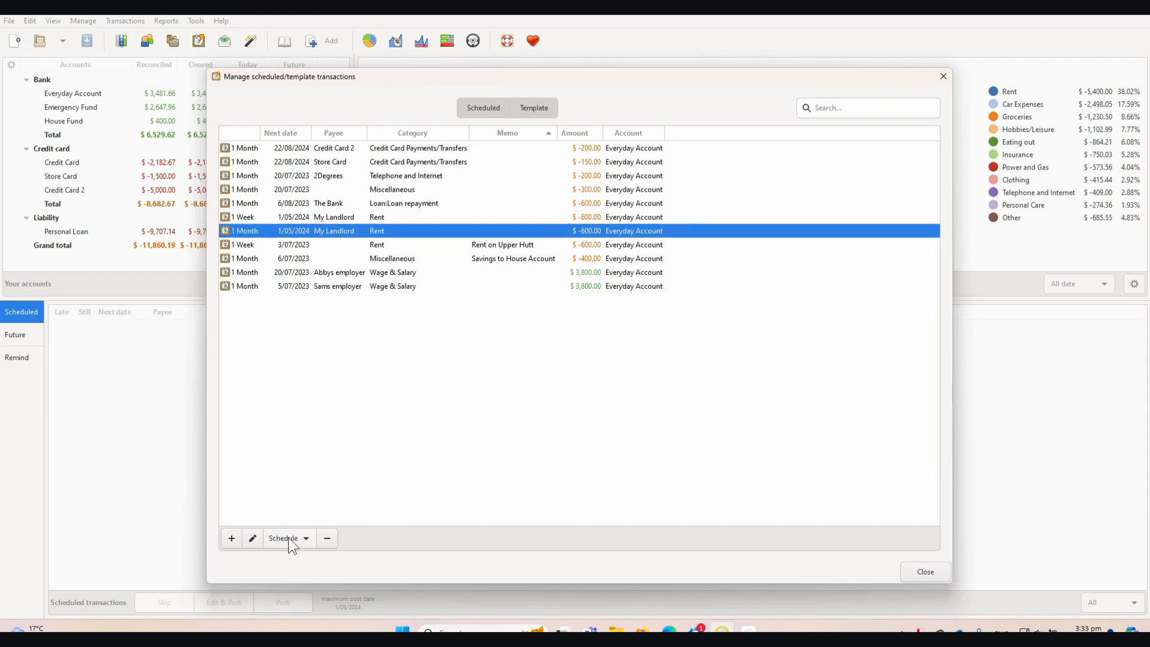
{"action": "left_click", "coordinate": [538, 112]}
{"action": "left_click", "coordinate": [491, 108]}
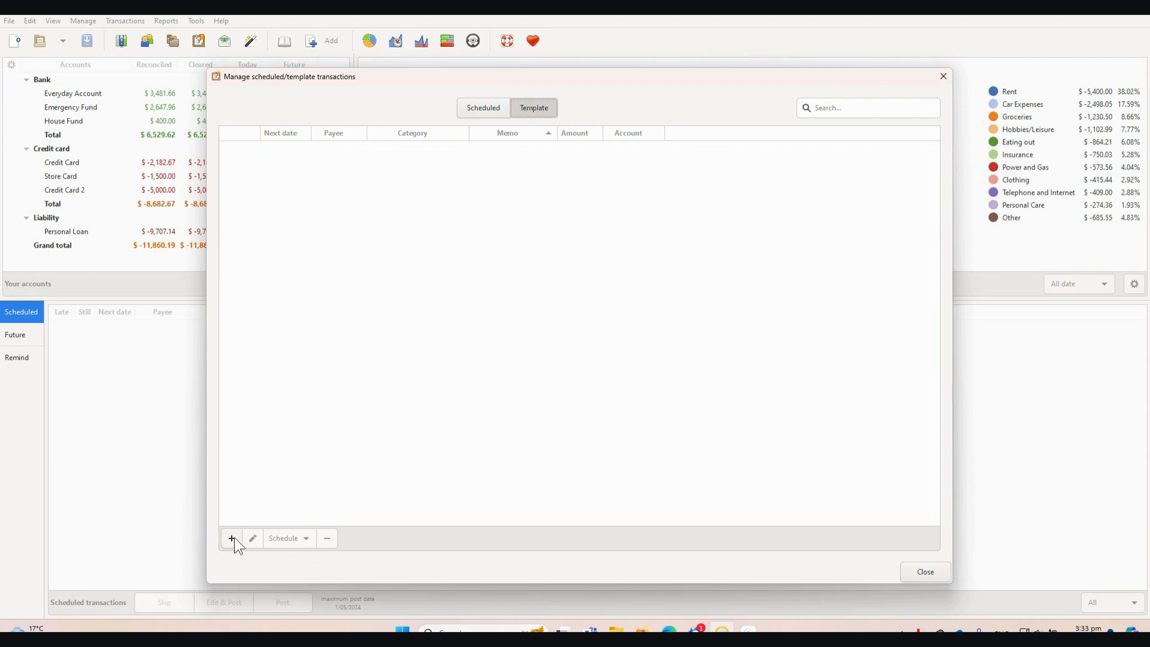
{"action": "left_click", "coordinate": [488, 111]}
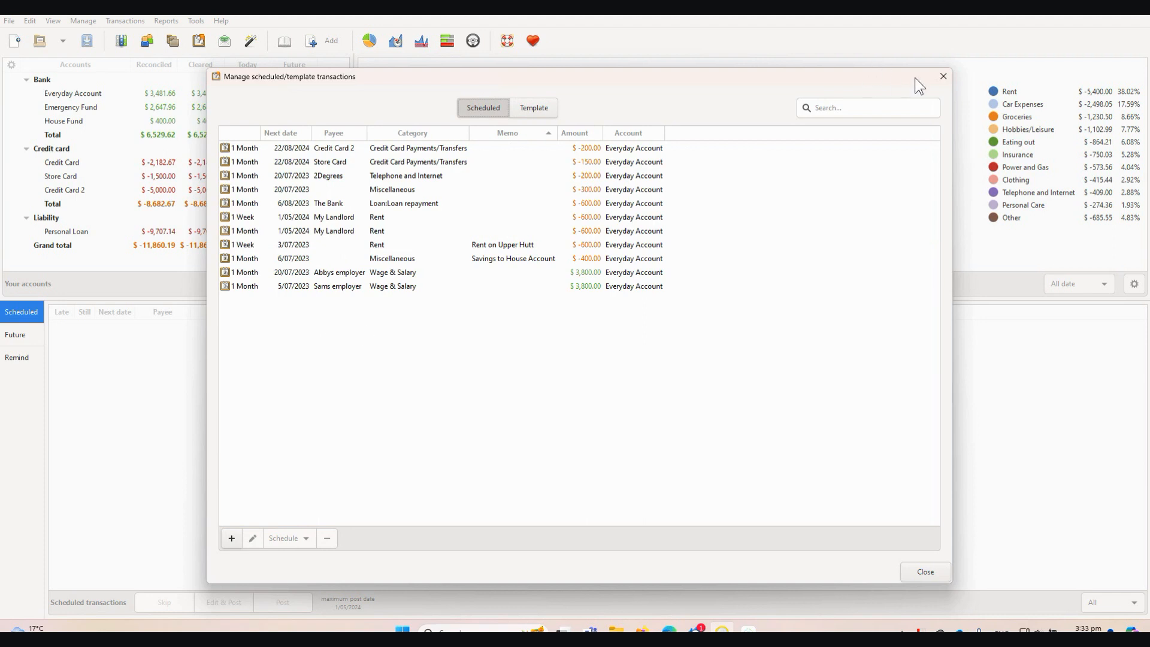
{"action": "left_click", "coordinate": [939, 74]}
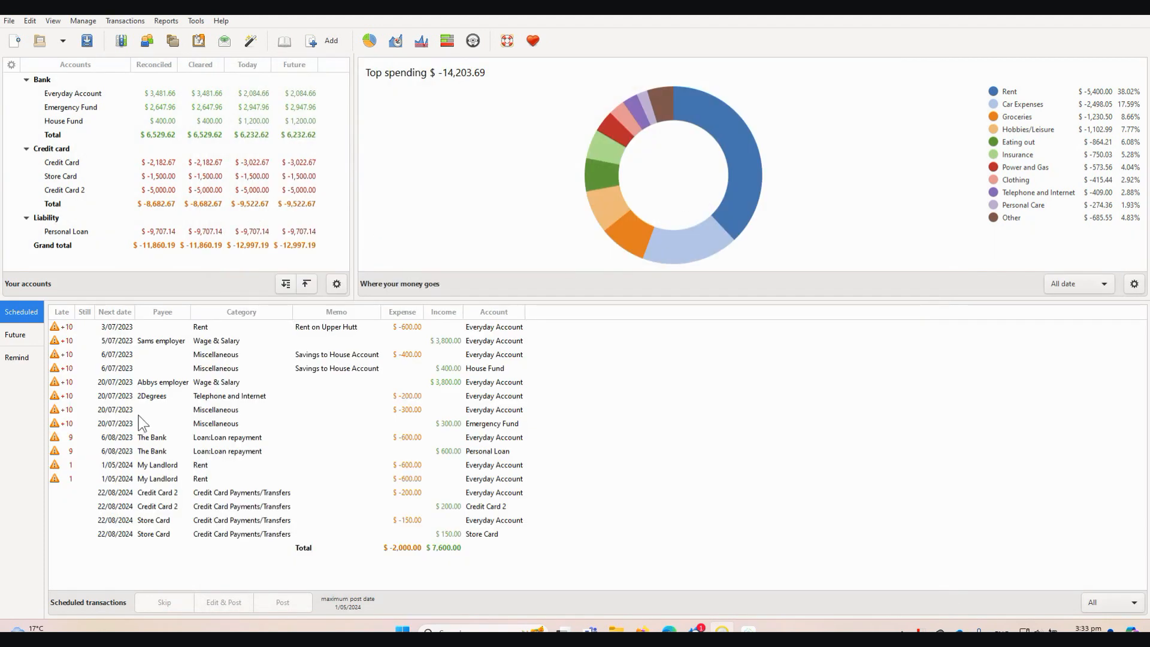
Review the posting details of the scheduled 2Degrees Telephone and Internet expense, and close them without posting
{"action": "left_click", "coordinate": [122, 397]}
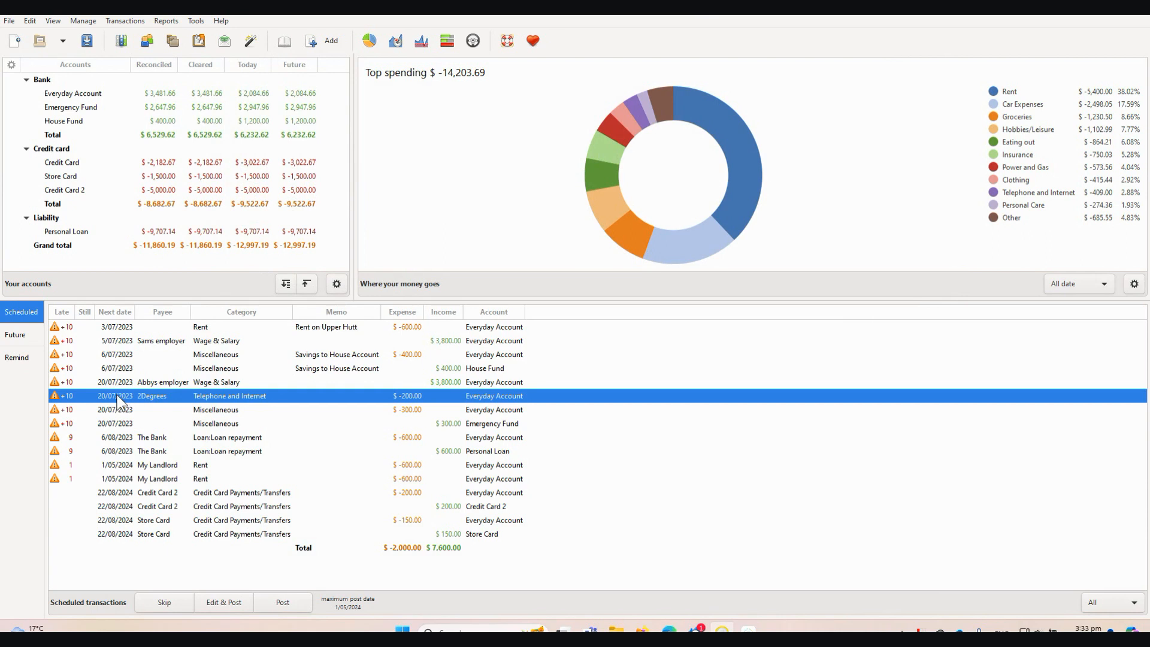
{"action": "left_click", "coordinate": [218, 602]}
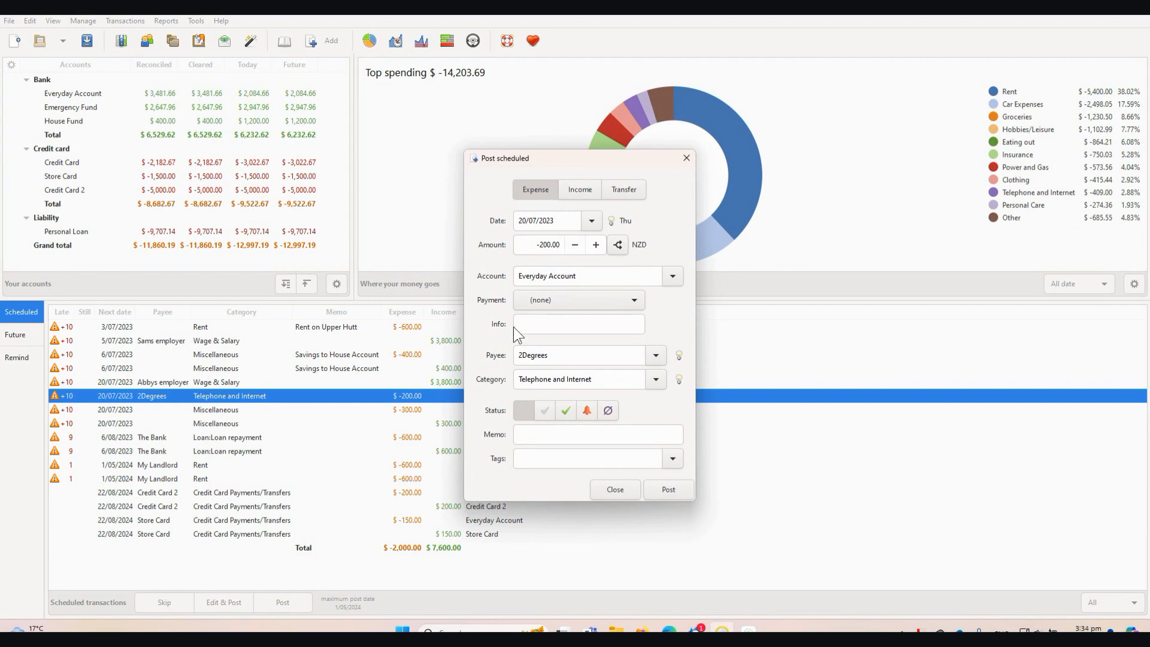
{"action": "left_click", "coordinate": [616, 490]}
Try switching the 2Degrees expense's schedule off, switch it back on, and close the scheduled transactions manager
{"action": "left_click", "coordinate": [148, 395]}
{"action": "double_click", "coordinate": [148, 395]}
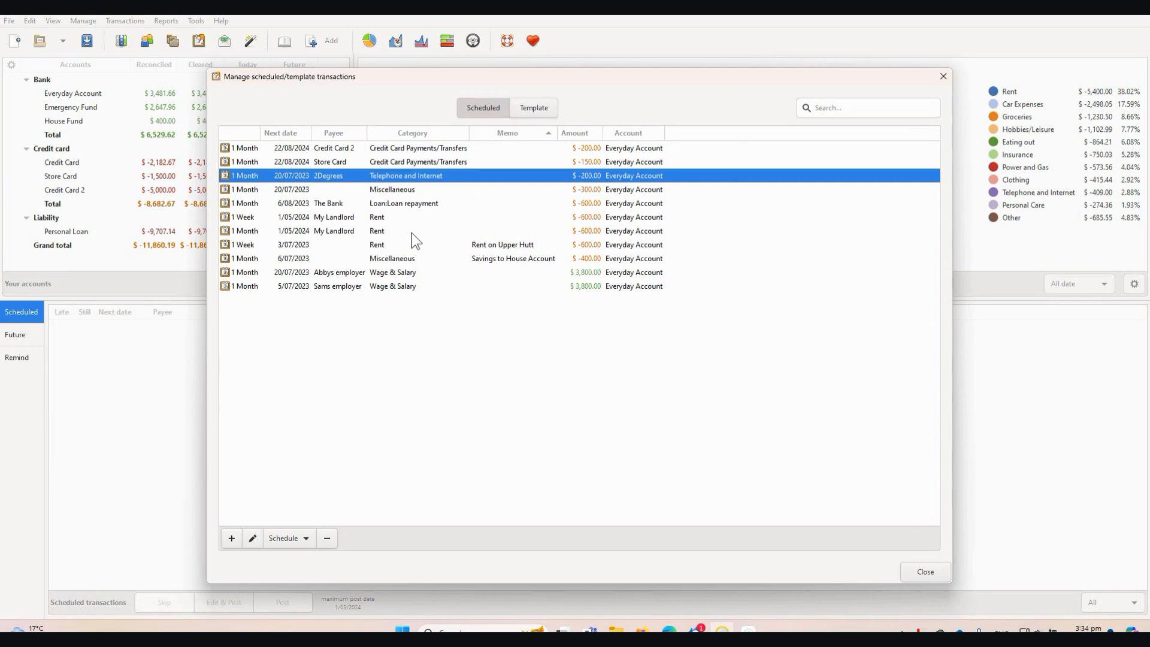
{"action": "left_click", "coordinate": [304, 539]}
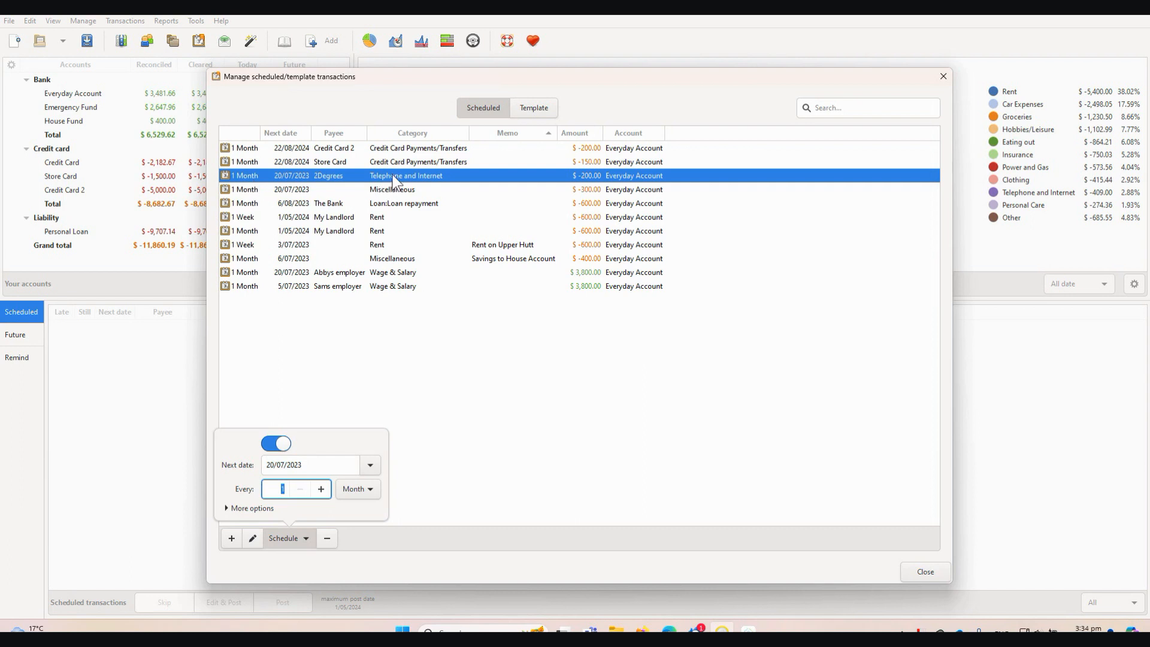
{"action": "left_click", "coordinate": [283, 444]}
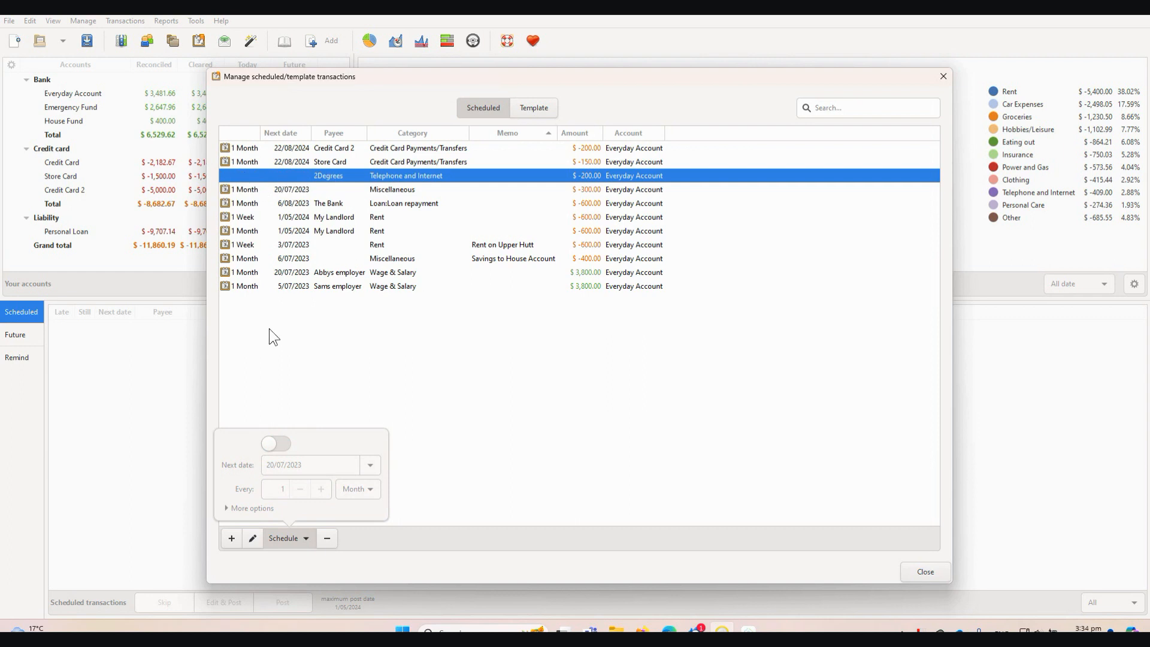
{"action": "left_click", "coordinate": [270, 443]}
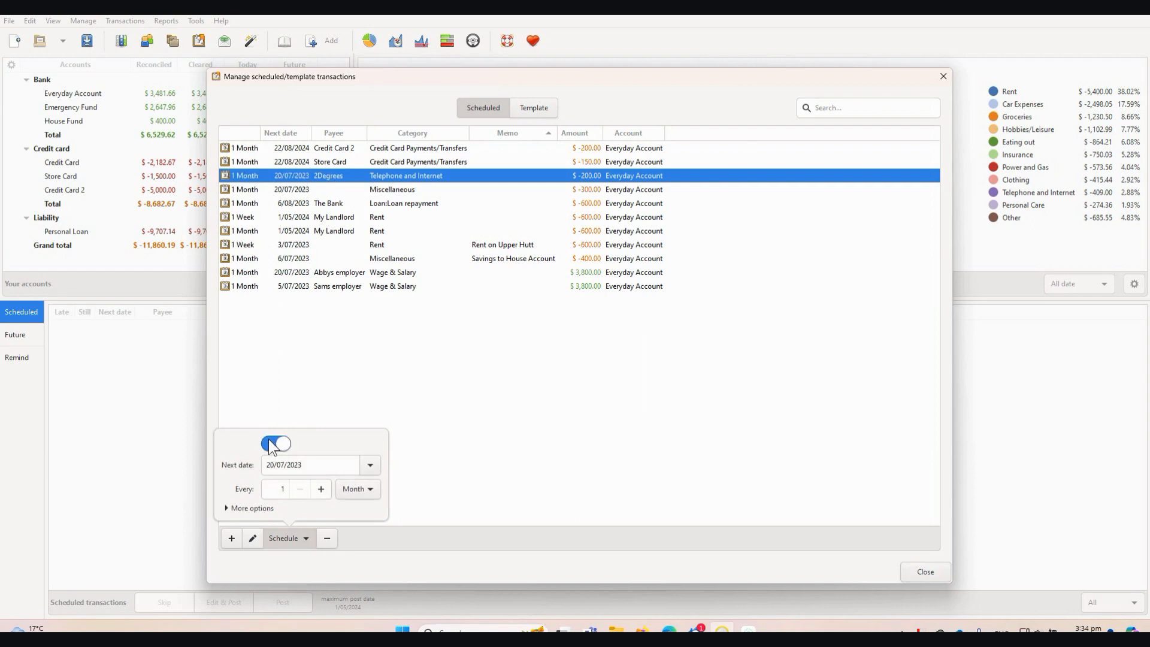
{"action": "left_click", "coordinate": [542, 414]}
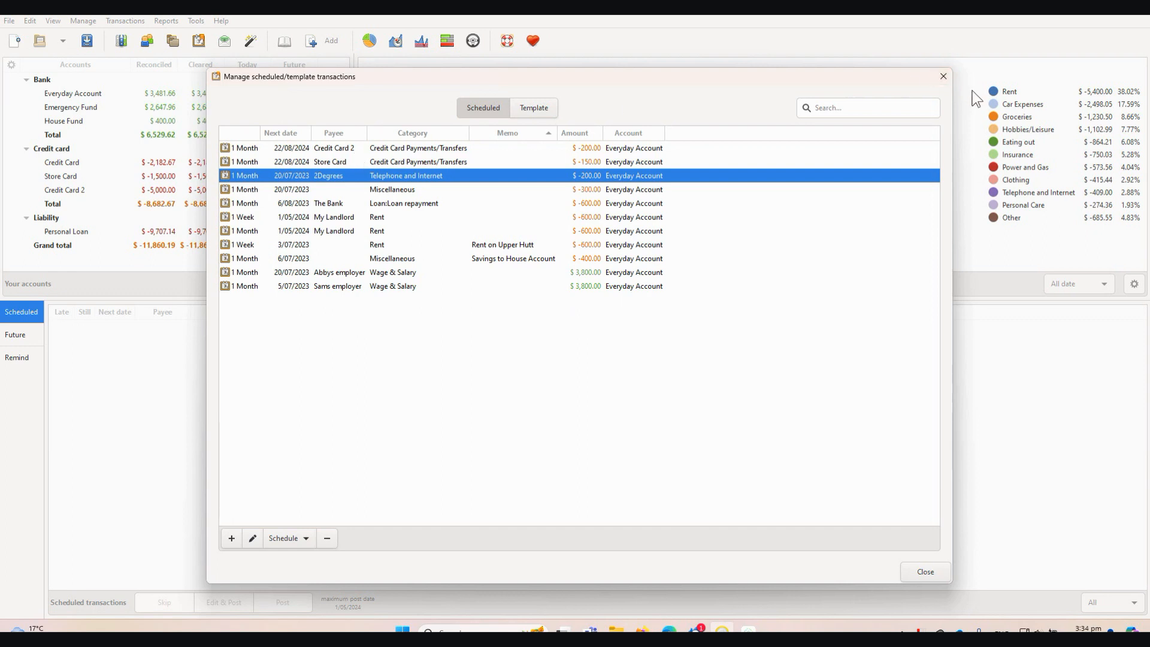
{"action": "left_click", "coordinate": [925, 572]}
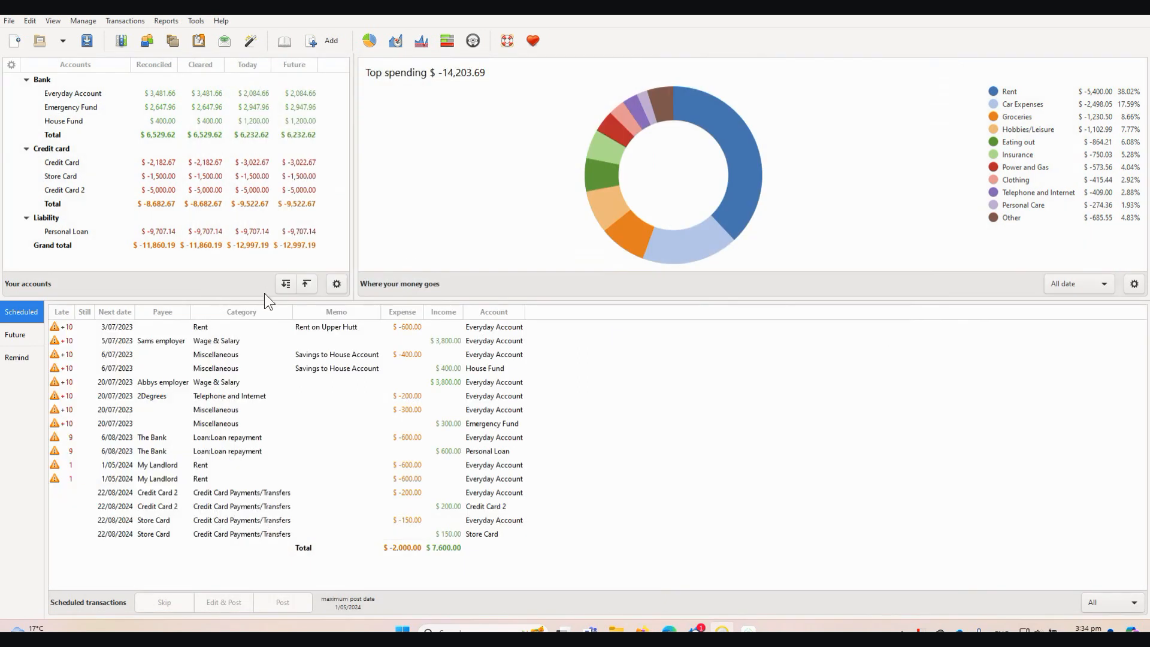